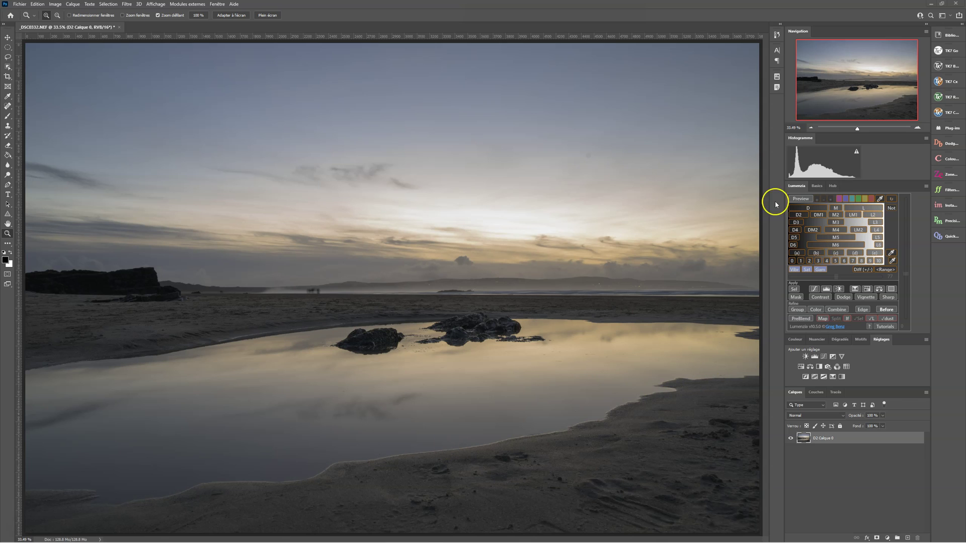
Duplicate the D2 Calque 0 photo layer.
click(853, 300)
click(853, 366)
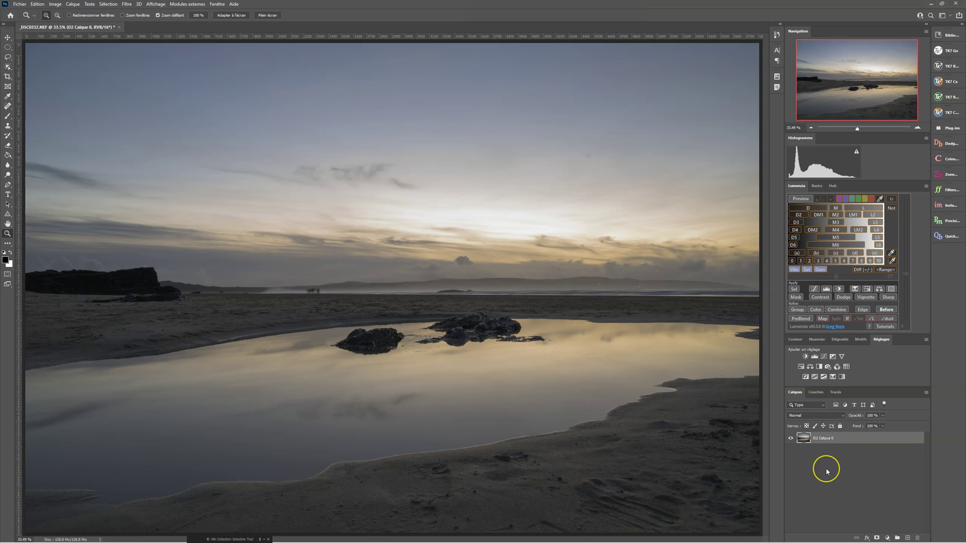
key(ctrl+j)
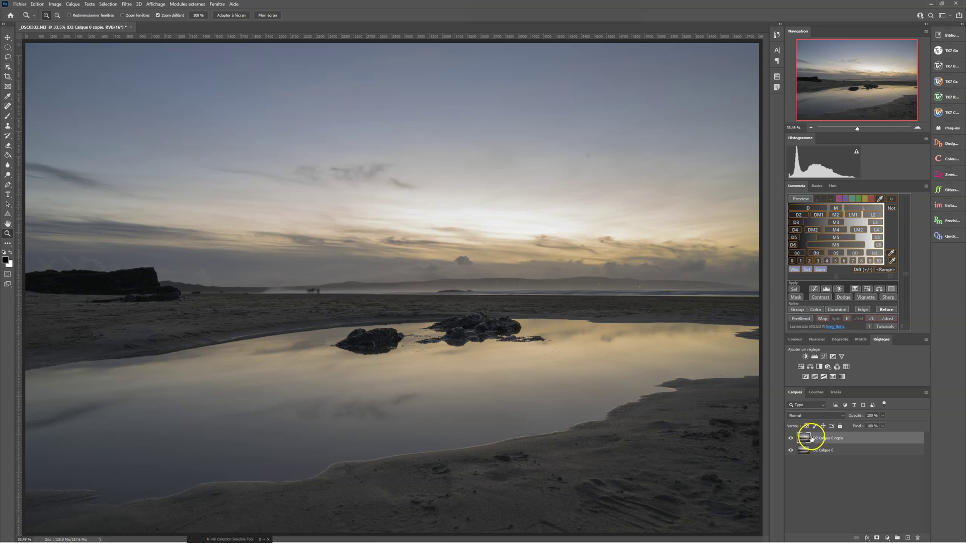
drag(816, 439, 815, 473)
click(838, 446)
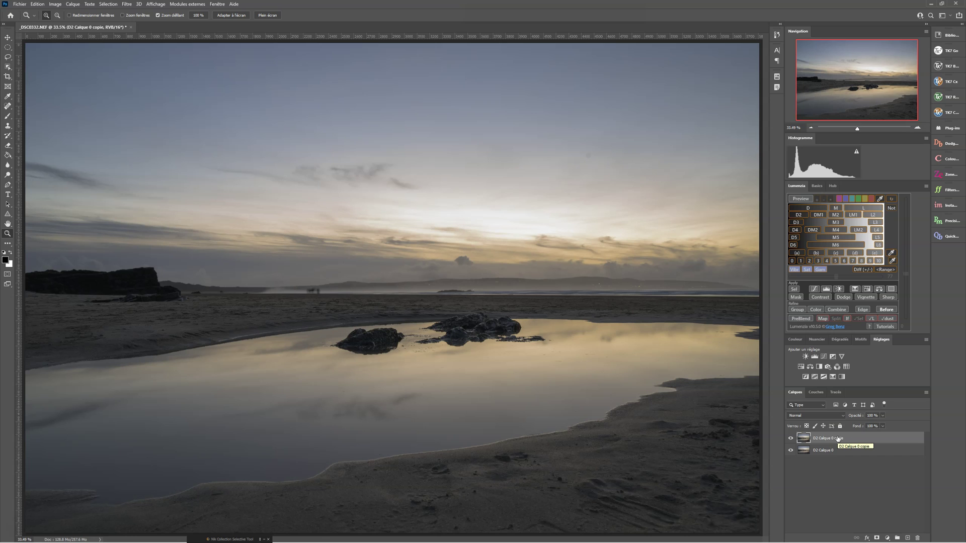
drag(805, 433, 803, 464)
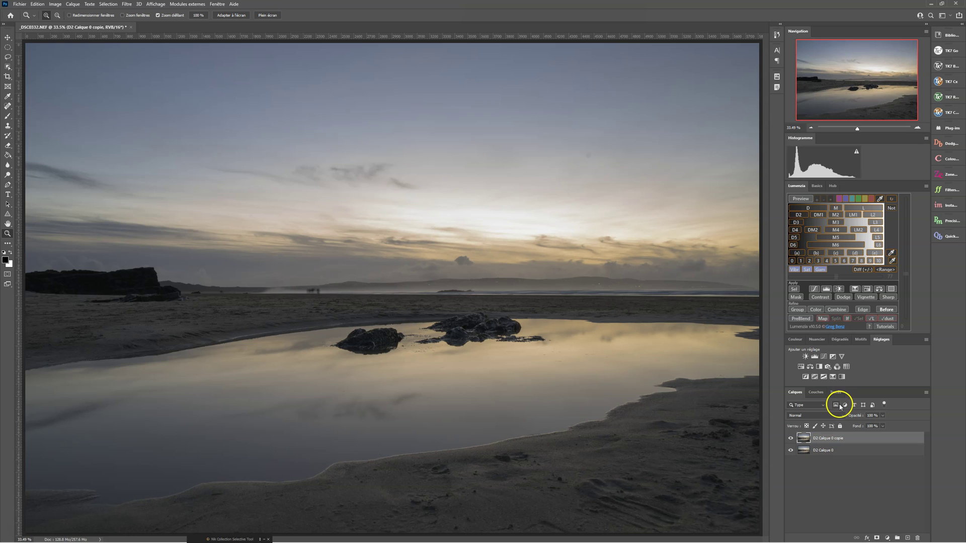
Add a Saturate sponge layer targeting desaturated colors and compare the photo with and without it.
click(843, 298)
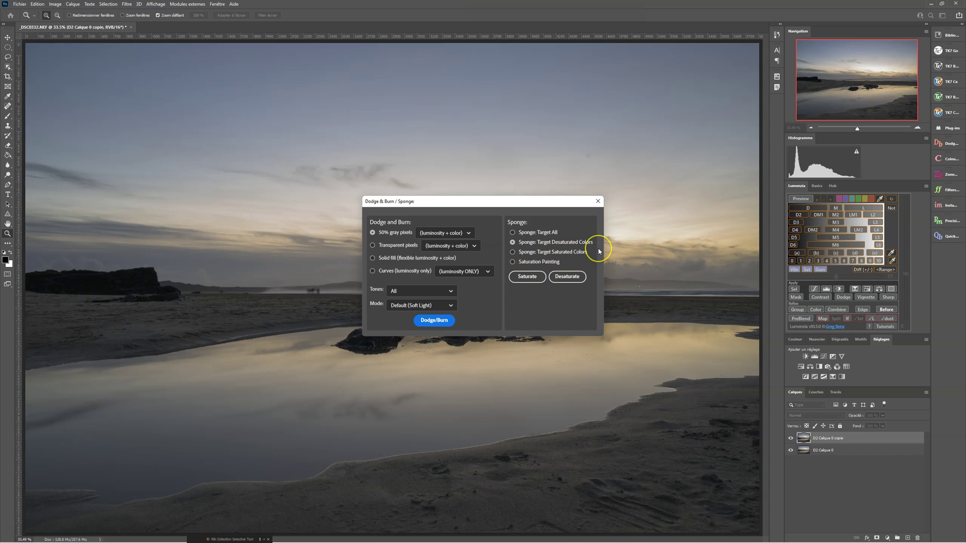
click(529, 278)
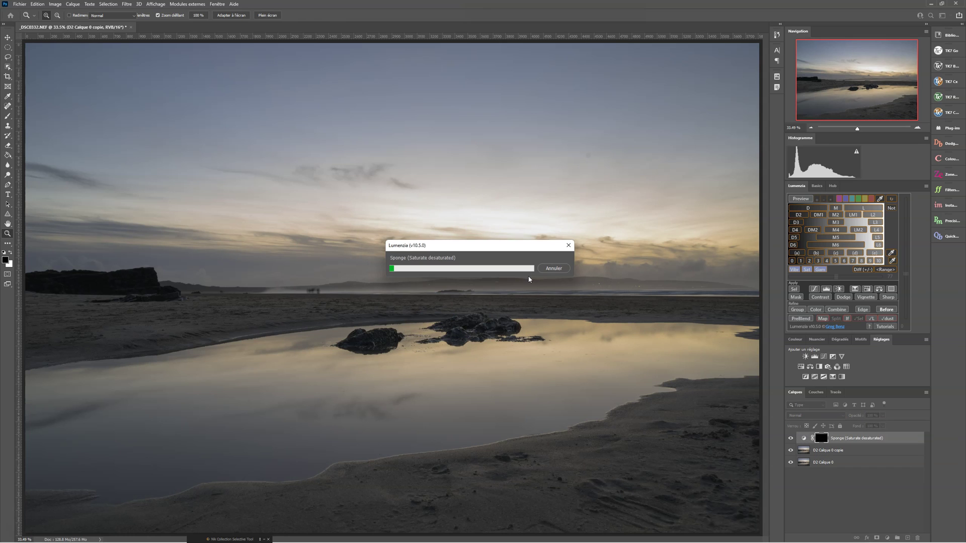
click(482, 286)
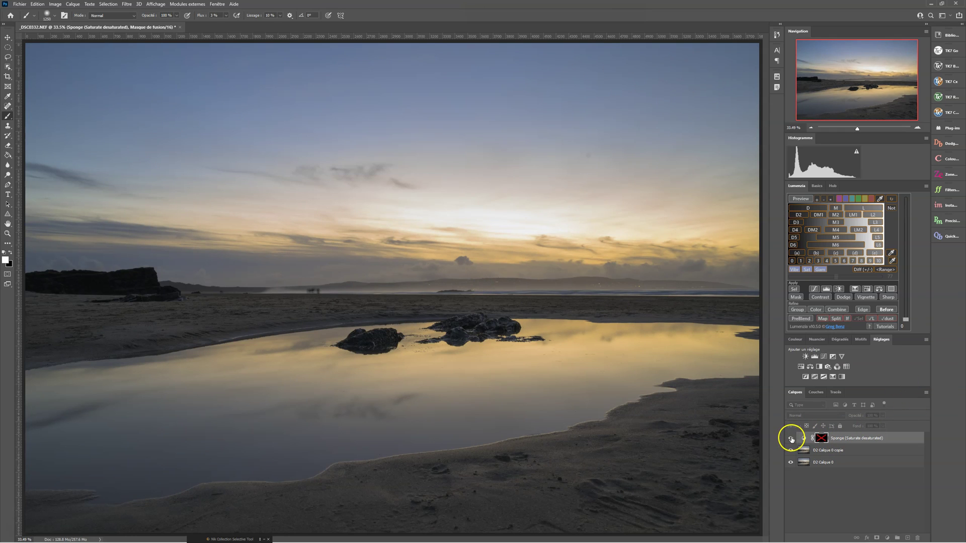
click(791, 438)
click(790, 438)
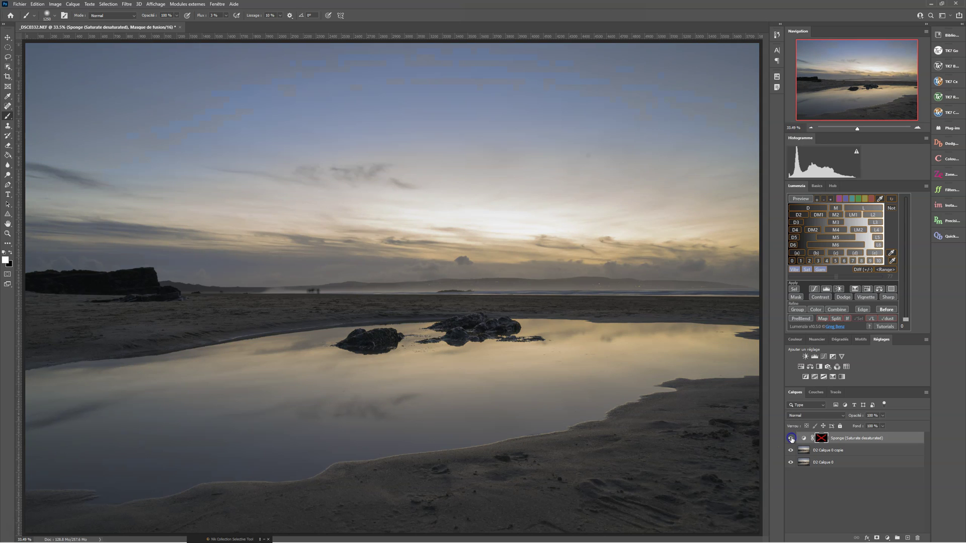
click(791, 439)
click(790, 438)
click(791, 438)
click(790, 439)
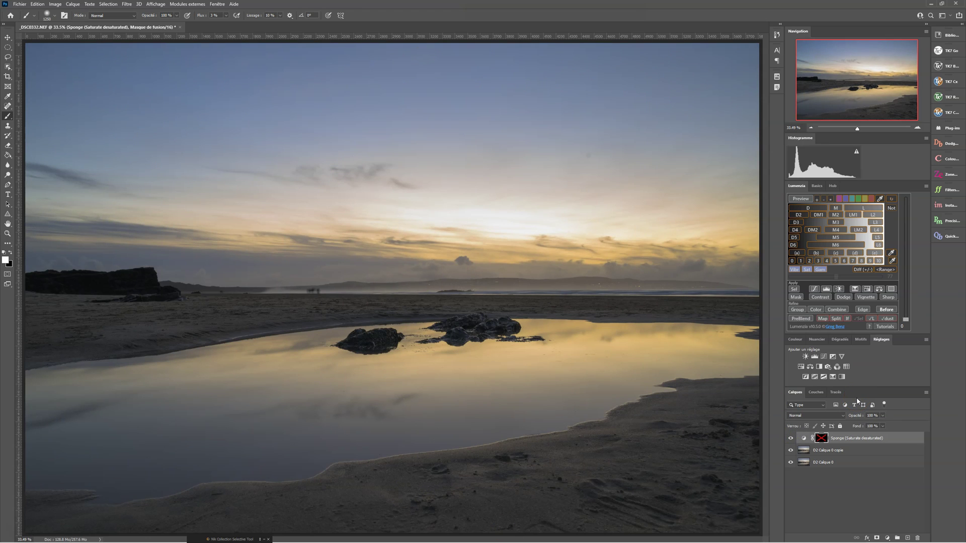
Switch Lumenzia to live selection mode and add a 50% gray Dodge/Burn layer for all tones in the default Soft Light mode.
click(912, 405)
click(805, 203)
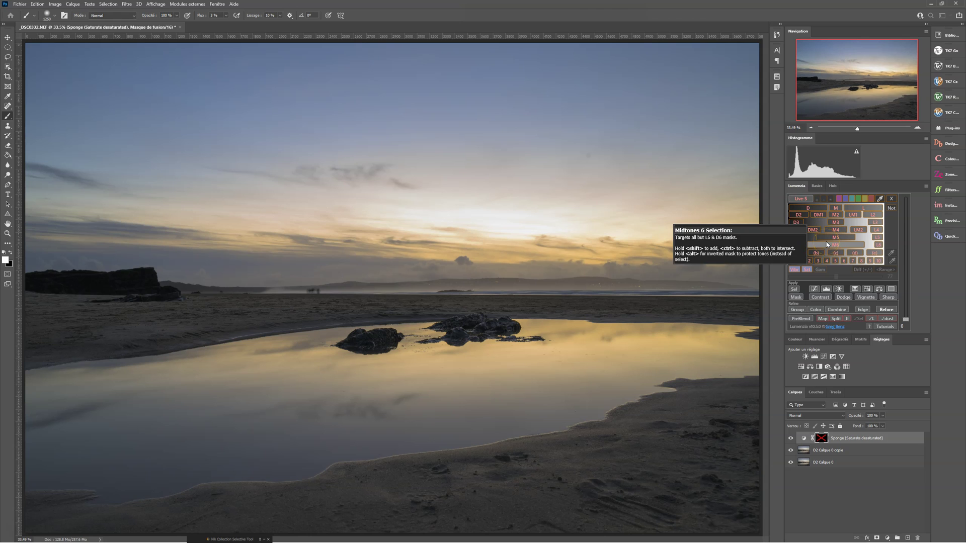
click(864, 297)
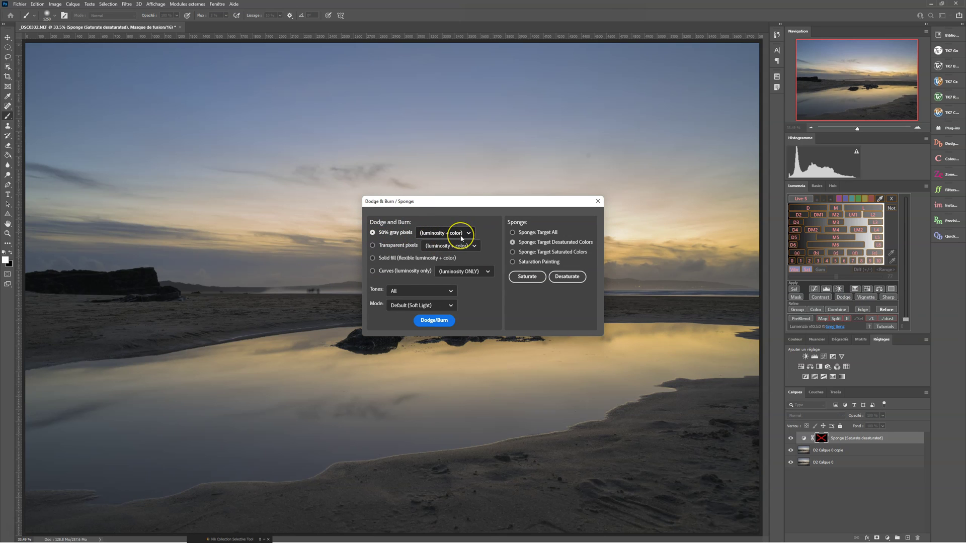
click(430, 321)
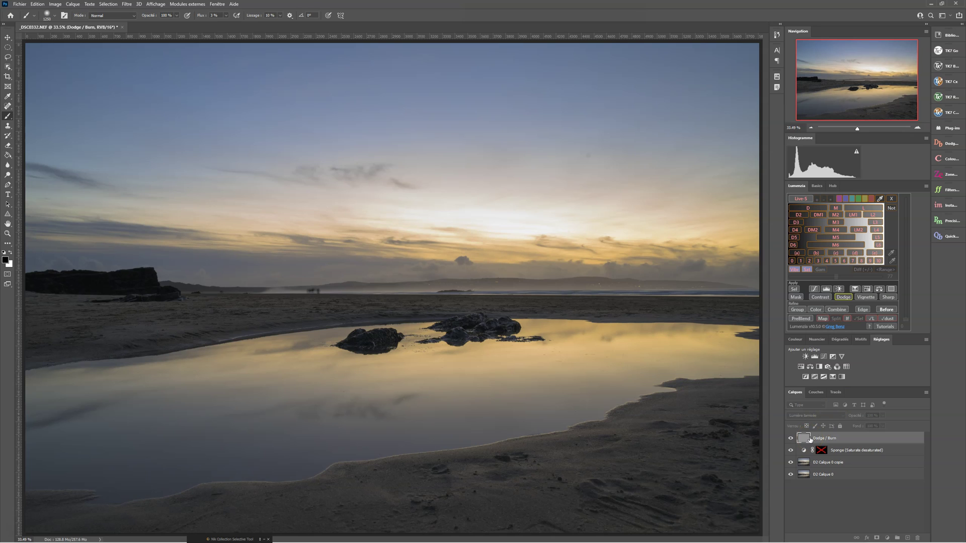
Load the lights (L) luminosity selection, preview its mask in black and white, and hide the selection edges.
click(816, 428)
mouse_move(793, 262)
mouse_down()
mouse_move(879, 261)
mouse_move(791, 252)
mouse_move(802, 210)
mouse_move(795, 245)
mouse_move(821, 216)
mouse_move(832, 241)
mouse_move(827, 214)
mouse_move(877, 210)
mouse_move(882, 246)
mouse_move(791, 256)
mouse_up()
drag(892, 261, 865, 206)
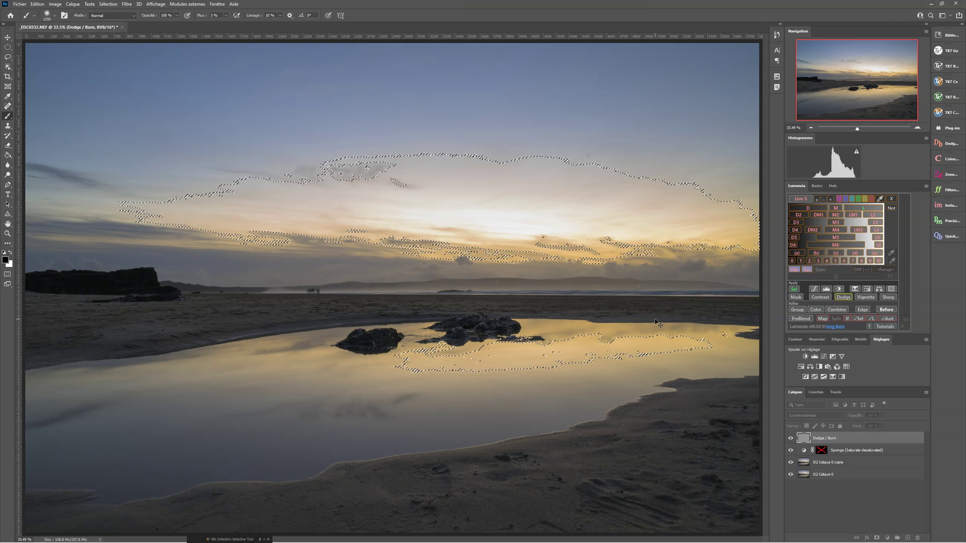
key(ctrl+d)
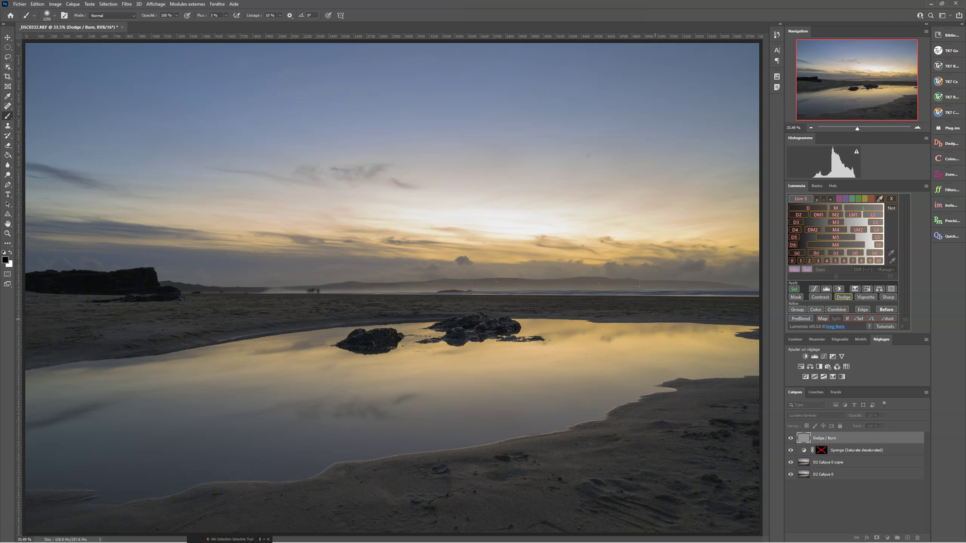
click(858, 320)
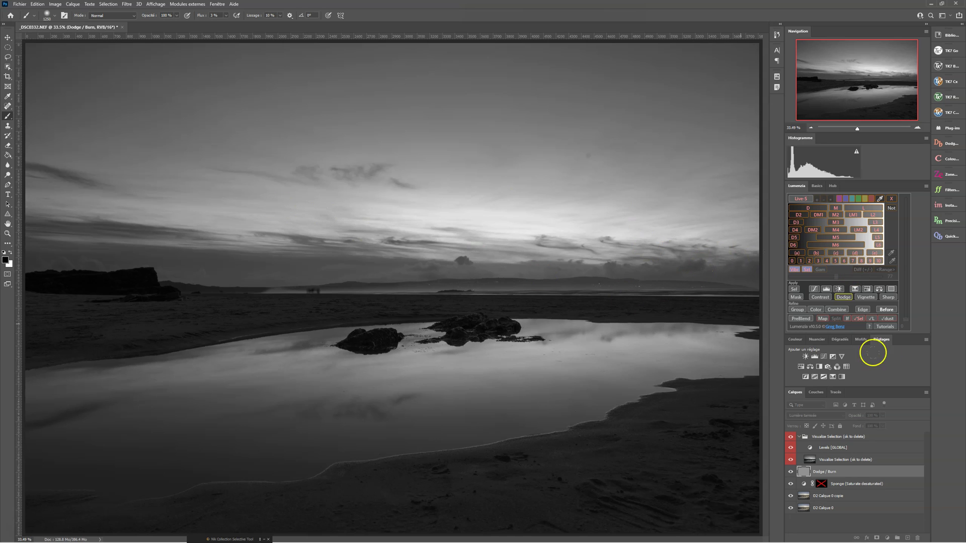
click(857, 320)
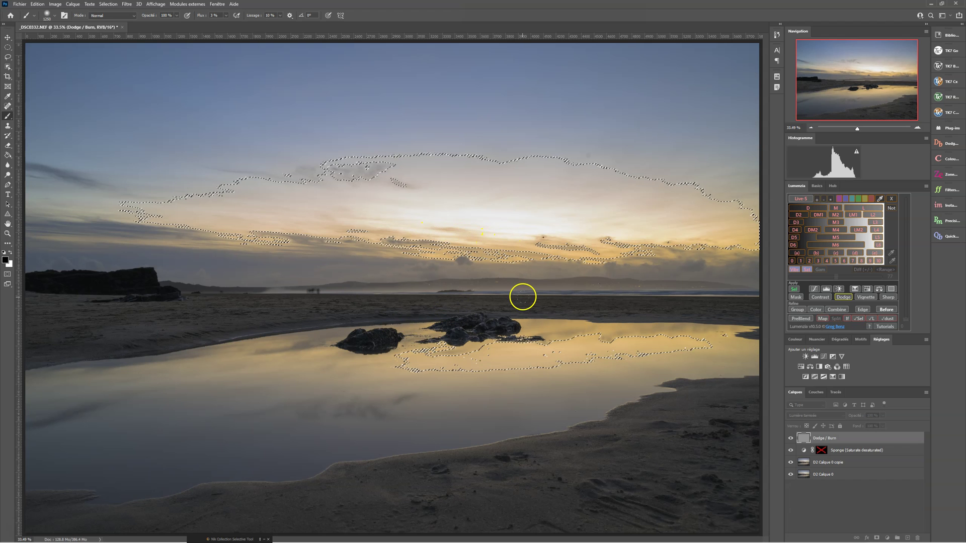
key(ctrl+d)
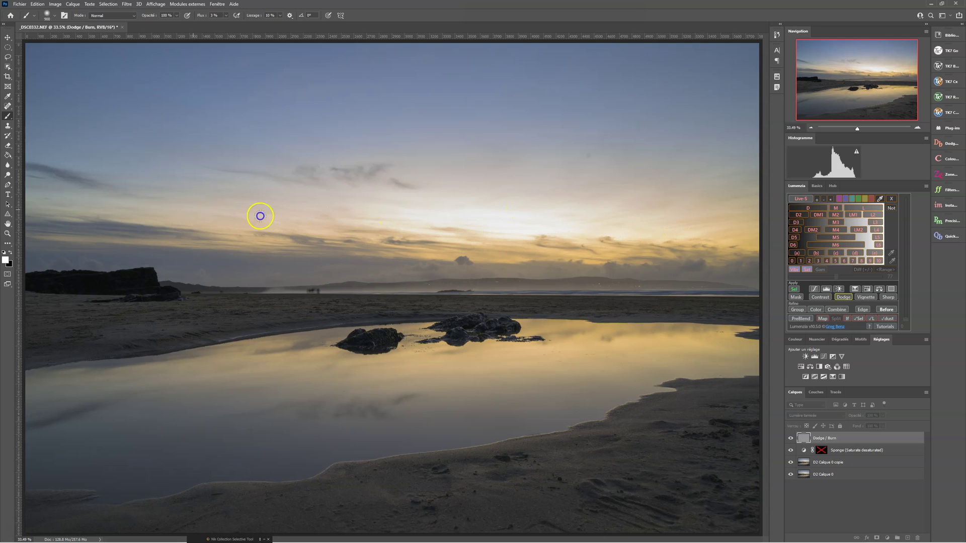
Dodge the bright sky and its reflection in the water with white brush strokes on the Dodge / Burn layer, comparing before and after.
drag(225, 192, 718, 212)
drag(303, 214, 727, 283)
drag(134, 203, 762, 217)
drag(210, 210, 255, 221)
mouse_move(598, 383)
mouse_down()
mouse_move(664, 383)
mouse_move(670, 348)
mouse_up()
mouse_move(147, 381)
mouse_down()
mouse_move(147, 397)
mouse_move(184, 356)
mouse_move(268, 374)
mouse_move(355, 415)
mouse_move(330, 349)
mouse_move(437, 364)
mouse_up()
mouse_move(665, 375)
mouse_down()
mouse_move(668, 355)
mouse_move(337, 427)
mouse_move(297, 367)
mouse_move(324, 372)
mouse_move(273, 218)
mouse_move(292, 207)
mouse_up()
mouse_move(169, 200)
mouse_down()
mouse_move(54, 211)
mouse_move(278, 257)
mouse_up()
mouse_move(559, 248)
mouse_down()
mouse_move(722, 339)
mouse_move(256, 394)
mouse_move(74, 370)
mouse_up()
mouse_move(58, 418)
mouse_down()
mouse_move(205, 397)
mouse_move(638, 368)
mouse_move(726, 334)
mouse_move(732, 348)
mouse_up()
mouse_move(574, 315)
mouse_down()
mouse_move(729, 239)
mouse_move(282, 250)
mouse_move(208, 233)
mouse_up()
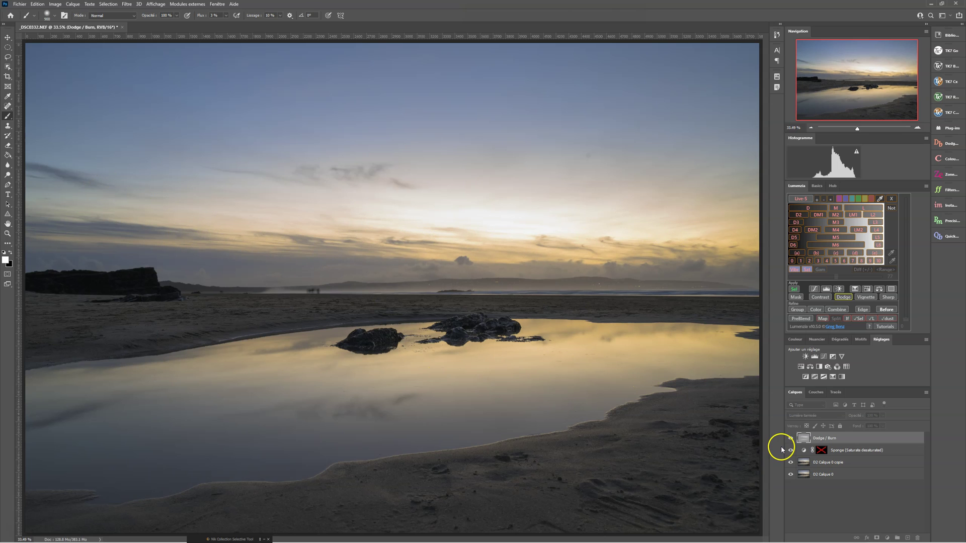
click(791, 439)
click(791, 438)
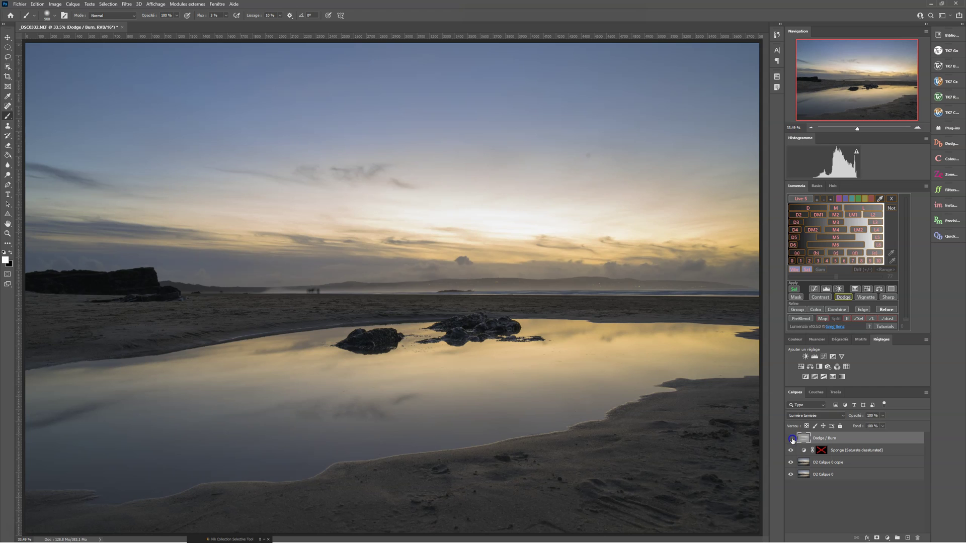
click(791, 439)
click(791, 438)
click(791, 439)
click(791, 438)
Load the D4 darks selection, preview its mask in black and white, and hide the selection edges.
click(794, 230)
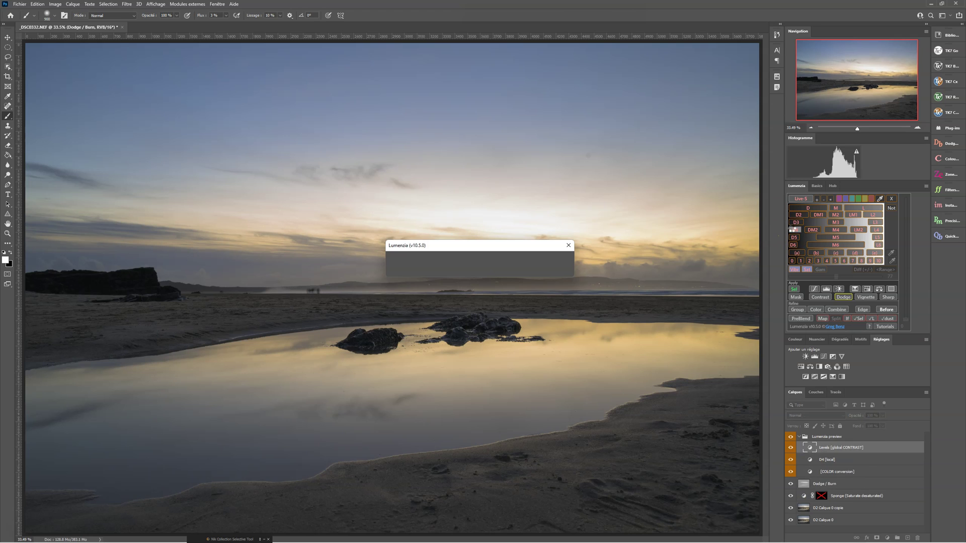
click(793, 229)
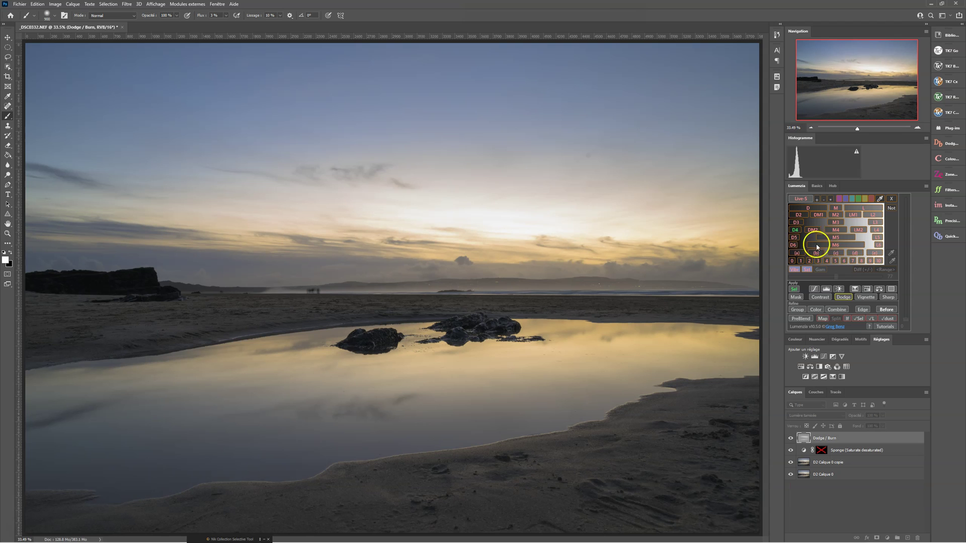
click(861, 318)
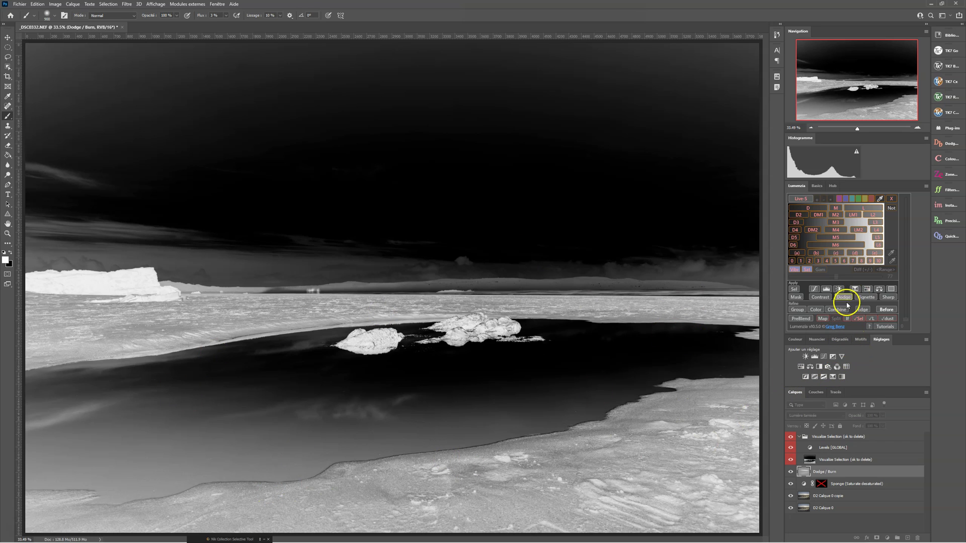
click(860, 320)
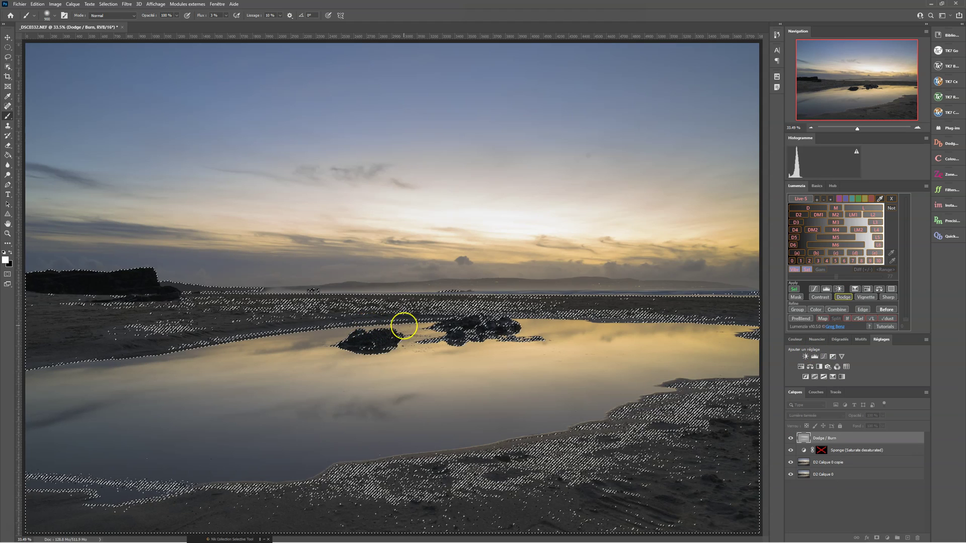
key(ctrl+d)
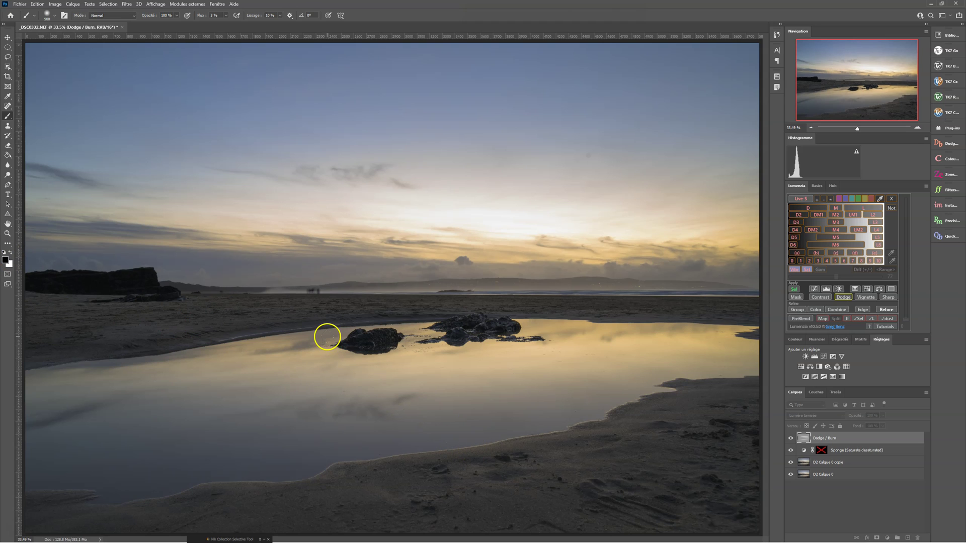
Burn the foreground sand, far shore and dark sky areas with black brush strokes on the Dodge / Burn layer, comparing before and after.
click(164, 495)
mouse_move(164, 495)
mouse_down()
mouse_move(448, 496)
mouse_move(767, 392)
mouse_up()
click(301, 491)
mouse_move(301, 492)
mouse_down()
mouse_move(517, 523)
mouse_move(638, 491)
mouse_move(528, 464)
mouse_up()
drag(452, 463, 19, 509)
click(578, 304)
mouse_move(58, 344)
mouse_down()
mouse_move(270, 331)
mouse_move(297, 305)
mouse_move(364, 306)
mouse_up()
click(32, 539)
mouse_move(123, 66)
mouse_down()
mouse_move(40, 71)
mouse_move(672, 69)
mouse_move(183, 69)
mouse_move(77, 79)
mouse_move(580, 101)
mouse_move(659, 125)
mouse_move(104, 170)
mouse_move(570, 228)
mouse_up()
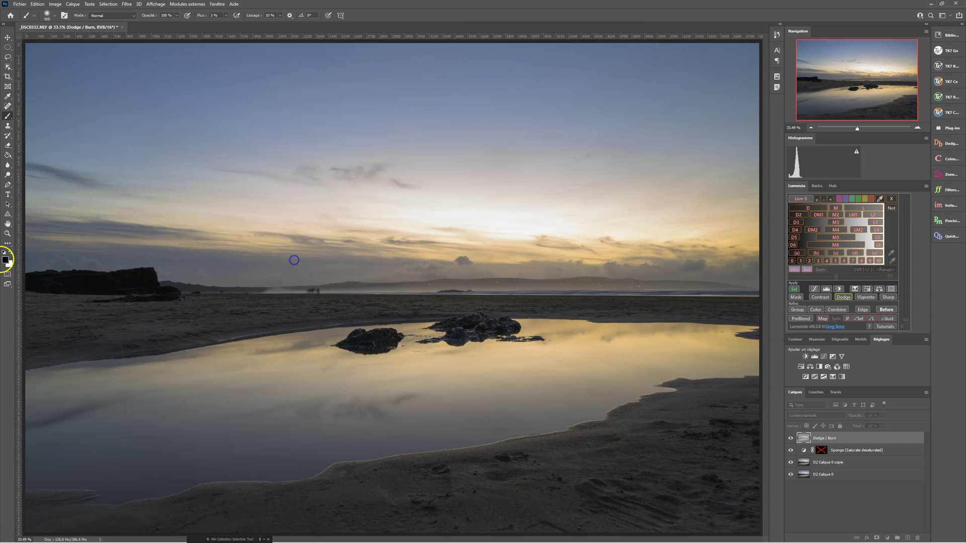
click(791, 439)
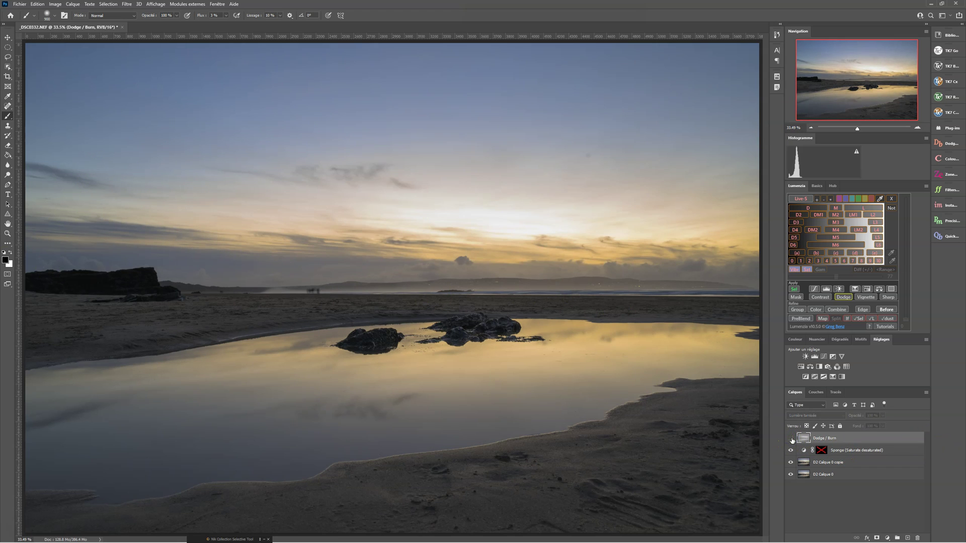
click(791, 438)
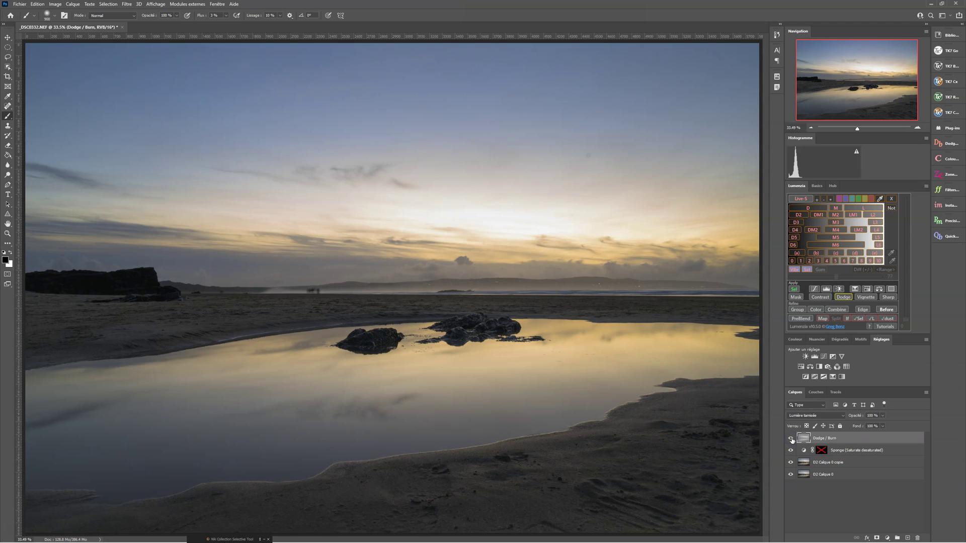
click(791, 439)
click(792, 439)
click(791, 438)
click(791, 438)
Check the darks selection mask once more and compare the full edit with the original D2 Calque 0 layer alone.
click(863, 319)
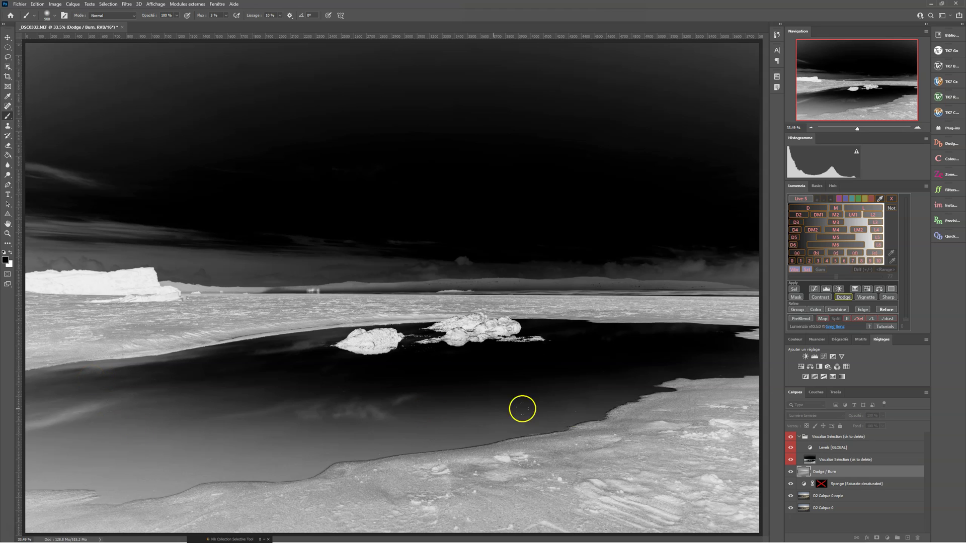
click(860, 319)
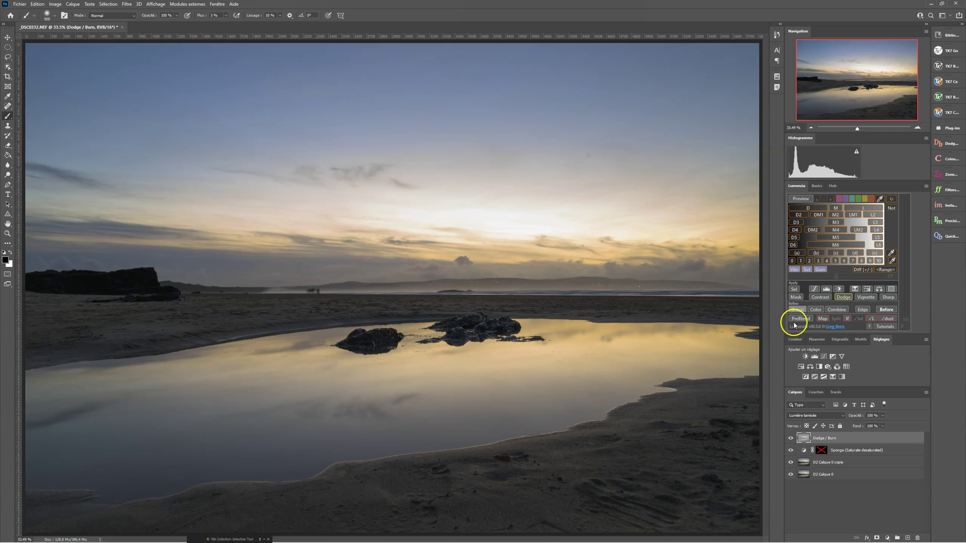
alt+click(791, 475)
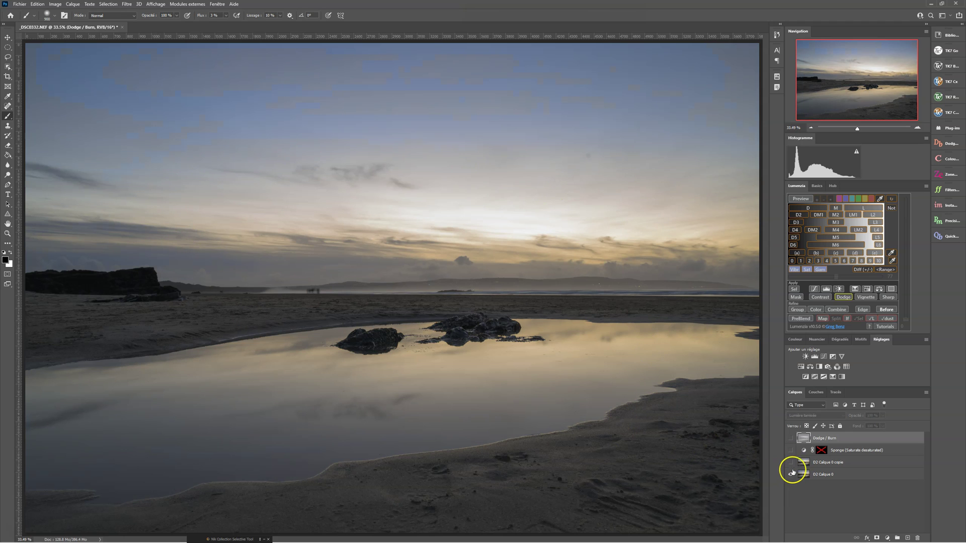
alt+click(791, 474)
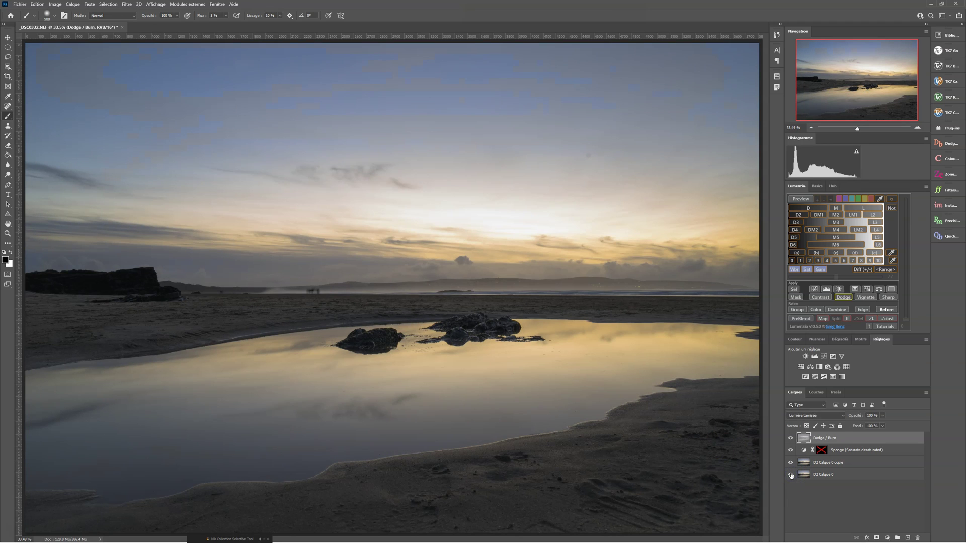
alt+click(790, 475)
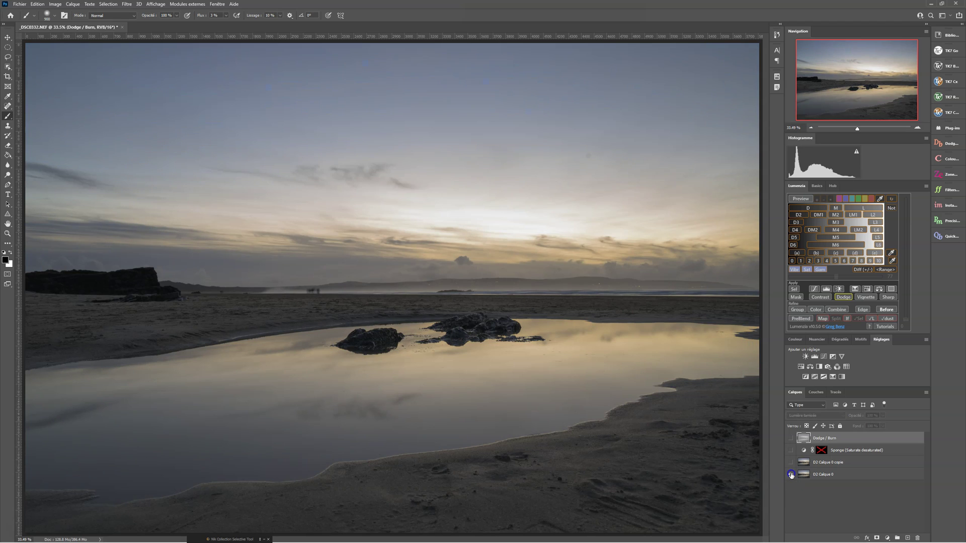
alt+click(791, 475)
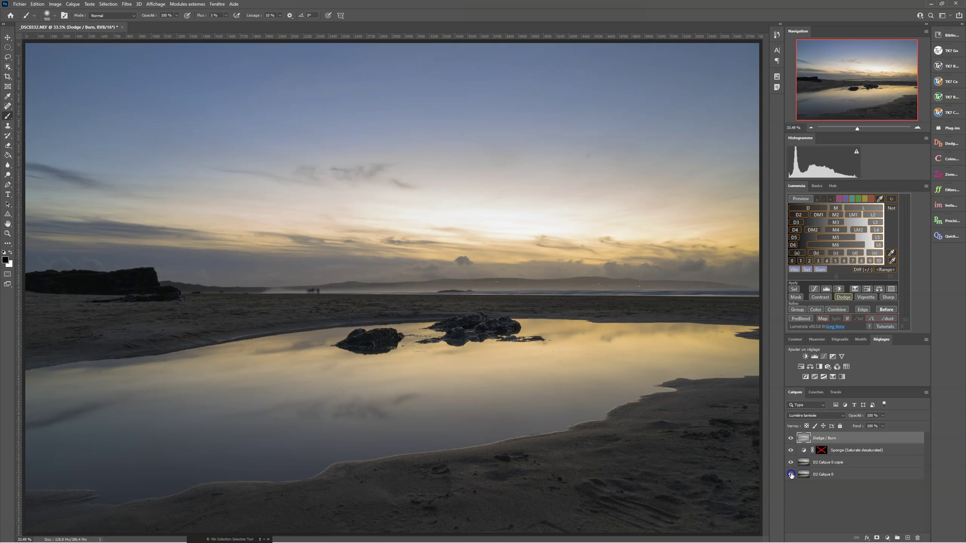
alt+click(790, 475)
alt+click(791, 475)
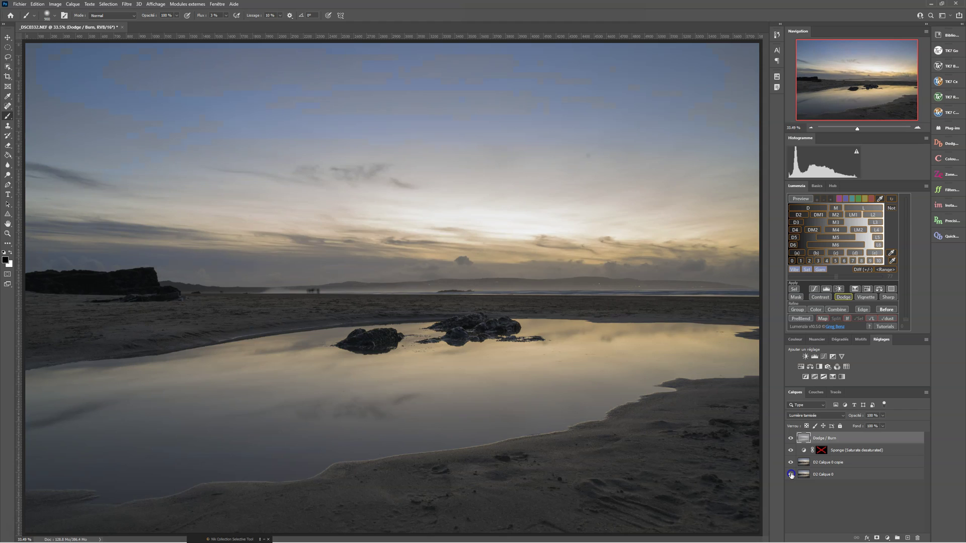
alt+click(790, 475)
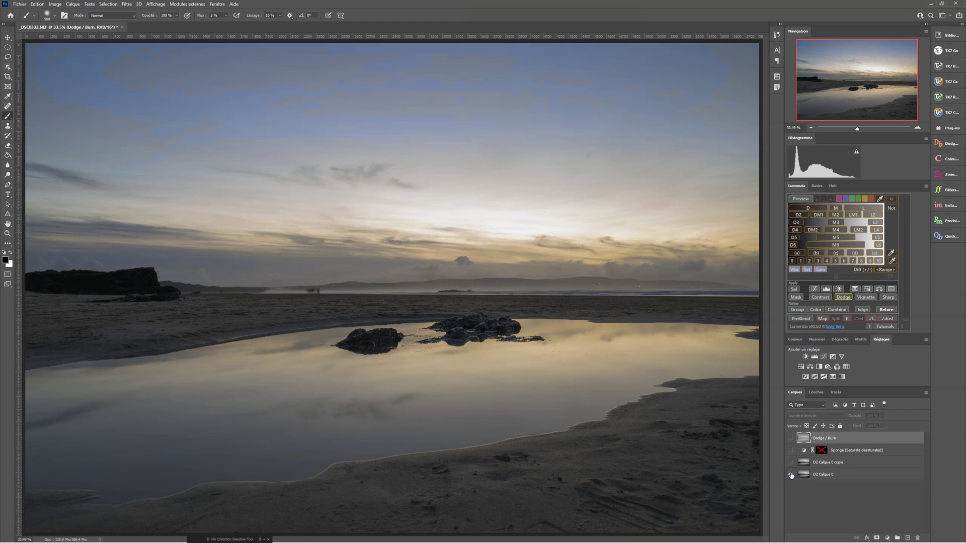
Compare the image before and after all edits by repeatedly isolating the bottom layer and restoring all layers.
alt+click(791, 475)
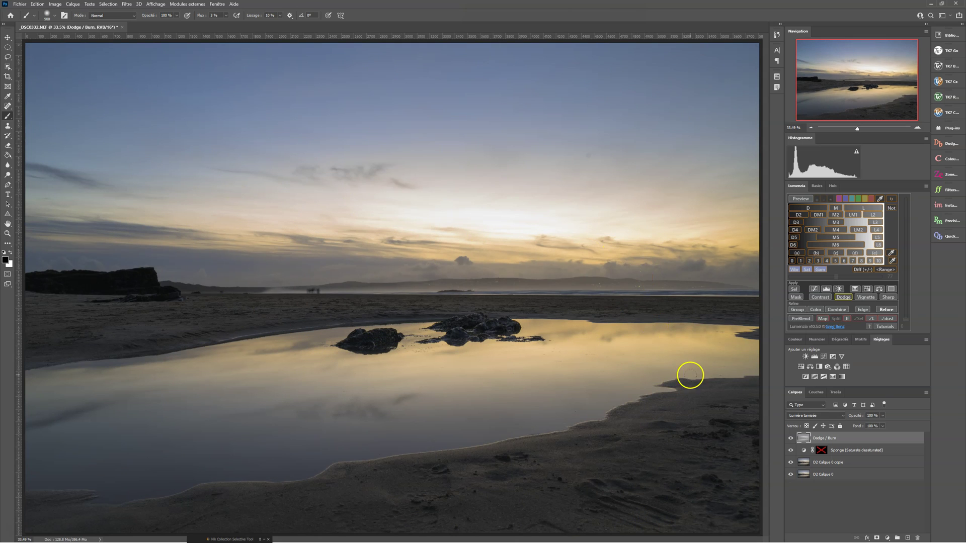
alt+click(789, 476)
alt+click(789, 475)
alt+click(789, 475)
alt+click(789, 475)
Run Lumenzia's dust check and heal two dust spots in the upper sky on the Dust/Heal/Clone layer.
click(889, 318)
click(486, 278)
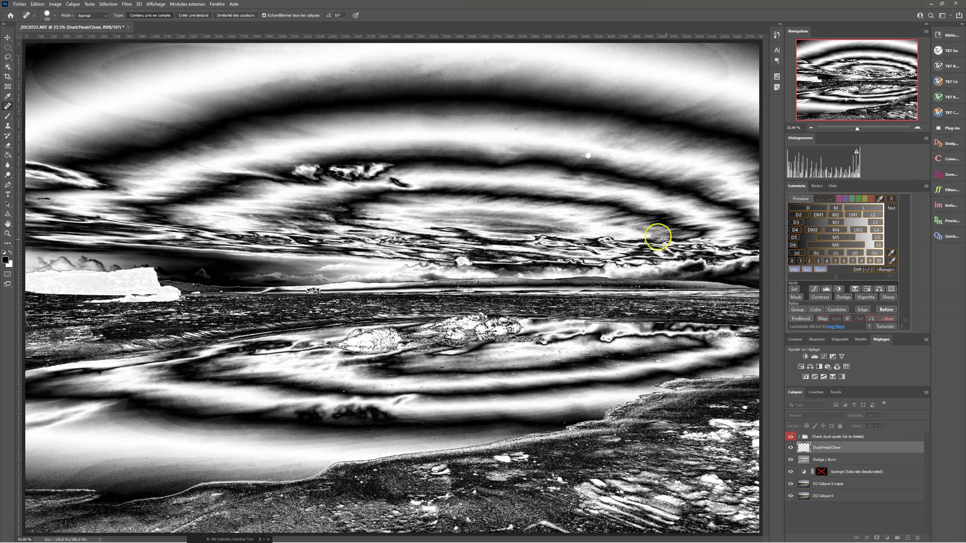
click(589, 156)
click(516, 128)
Delete the Check dust spots group and check the healed result on the Dust/Heal/Clone layer.
click(819, 437)
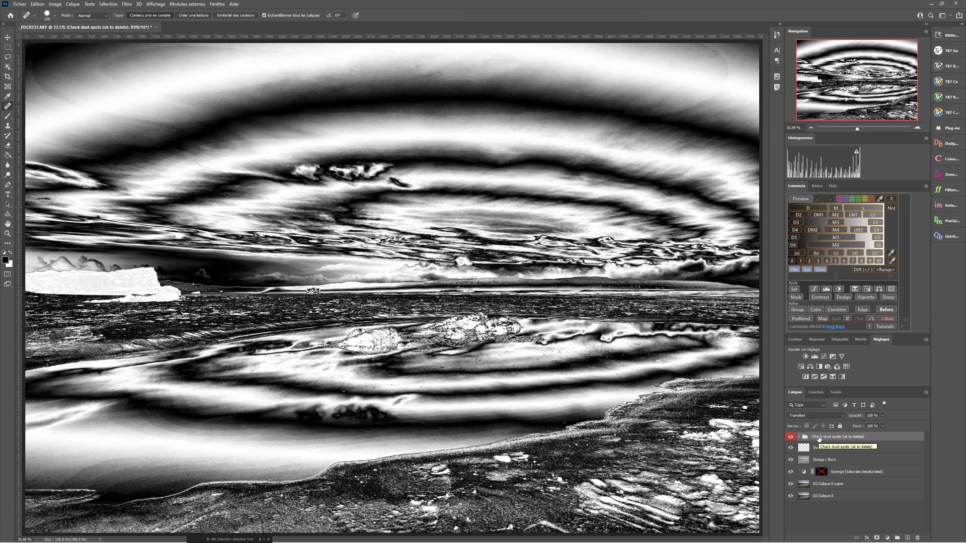
key(Delete)
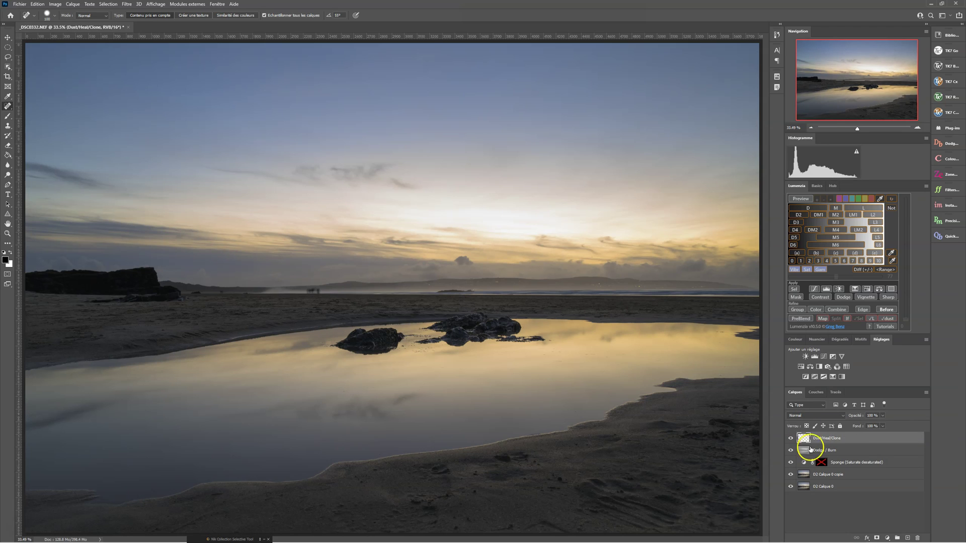
click(791, 439)
Lasso the rocks in the pool and add a Lumenzia Curves layer with an automatically feathered layer mask.
click(8, 57)
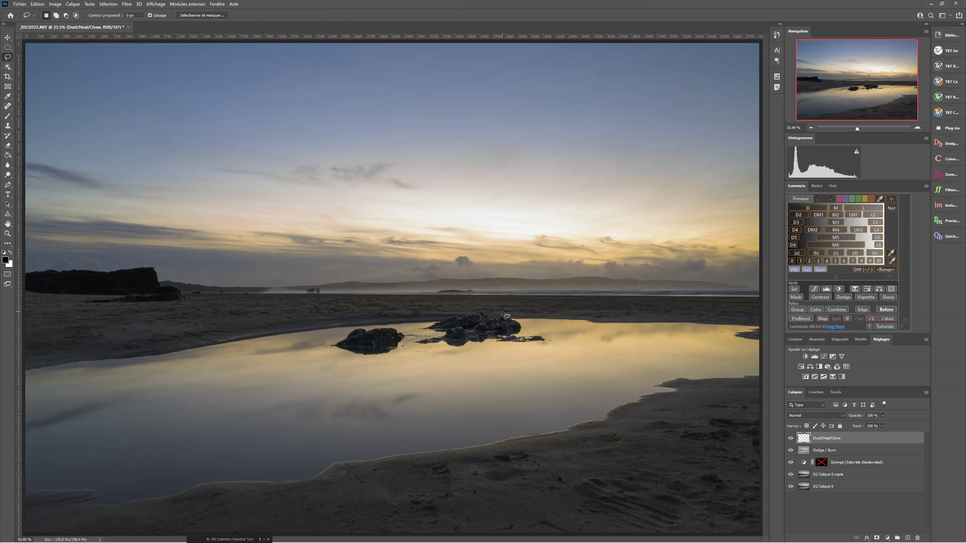
mouse_move(320, 361)
mouse_down()
mouse_move(387, 375)
mouse_move(513, 374)
mouse_up()
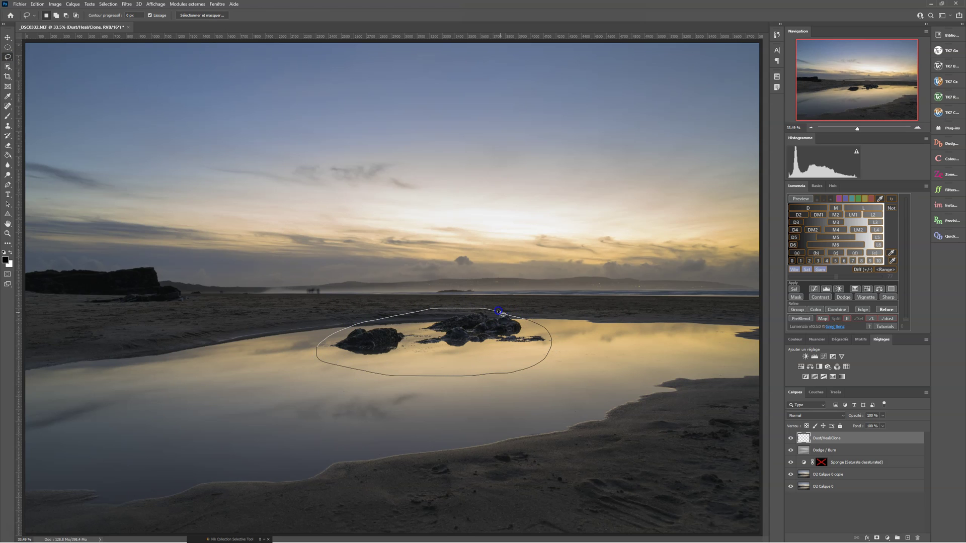
drag(498, 312, 501, 313)
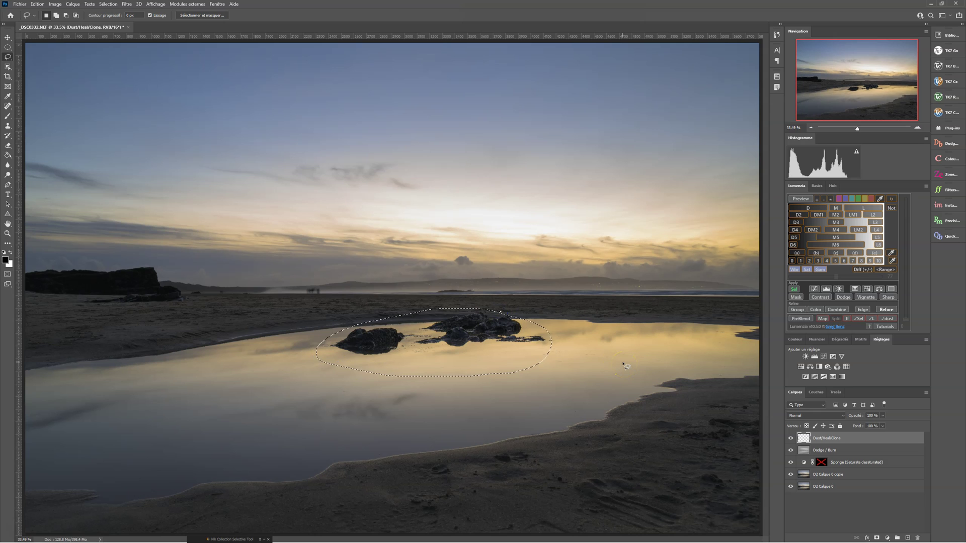
click(815, 291)
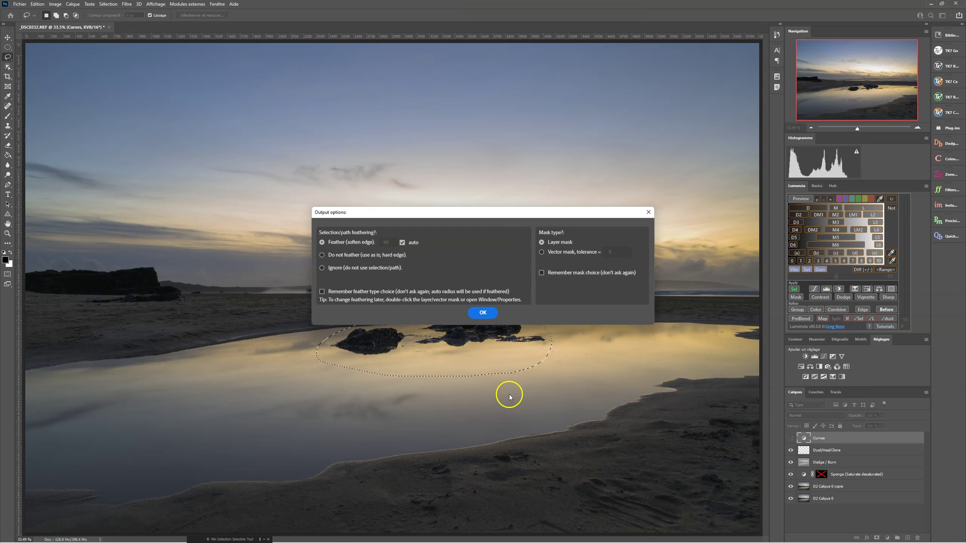
click(335, 242)
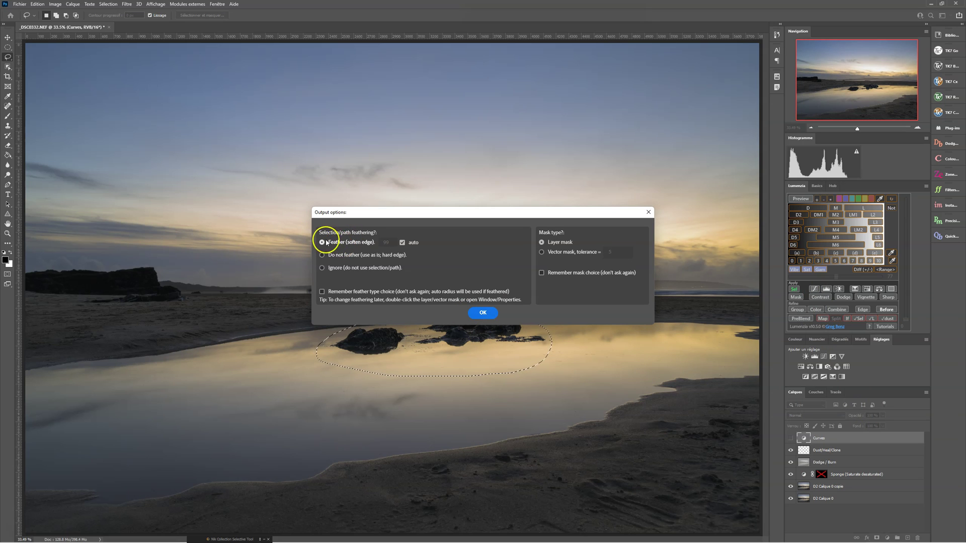
click(484, 313)
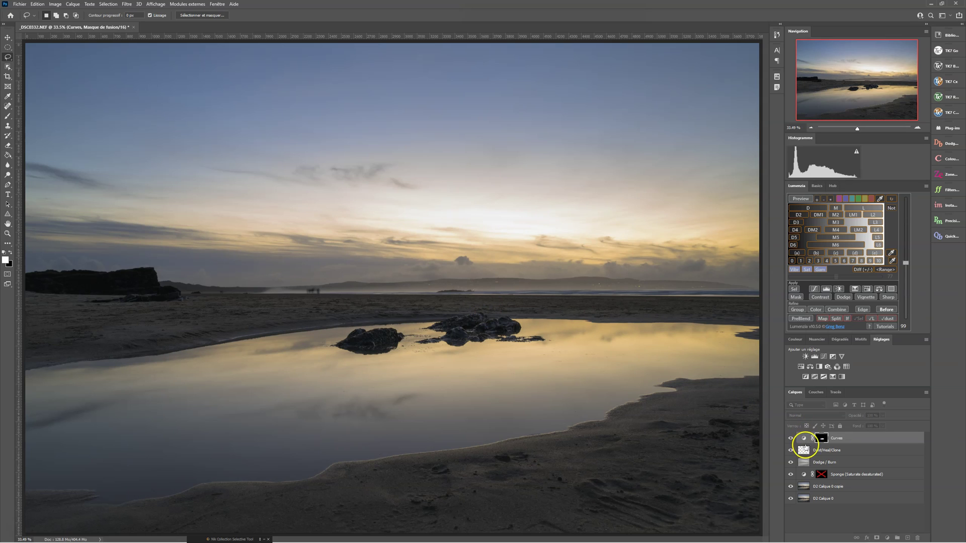
Raise the midtones of the Curves layer to brighten the rock area, and preview its mask in black and white.
double_click(805, 439)
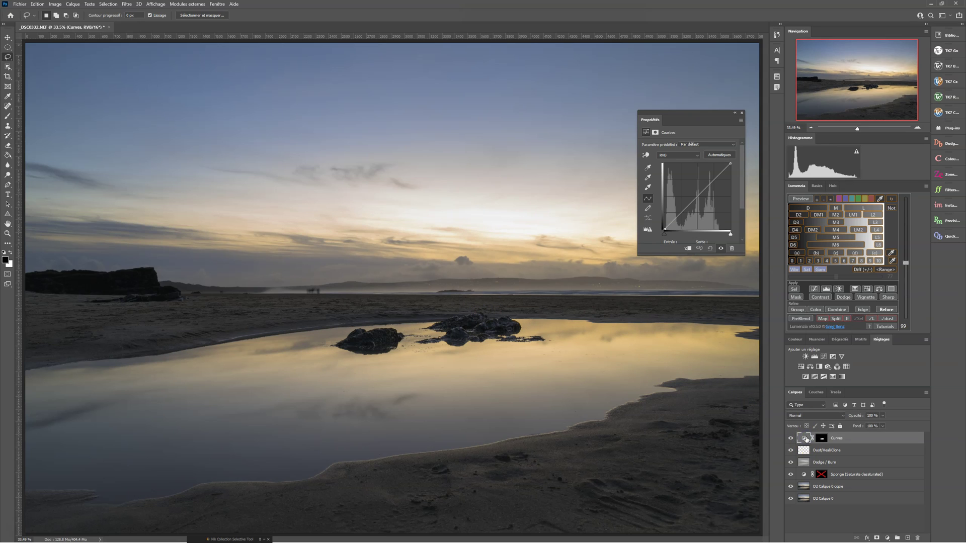
drag(691, 197, 693, 186)
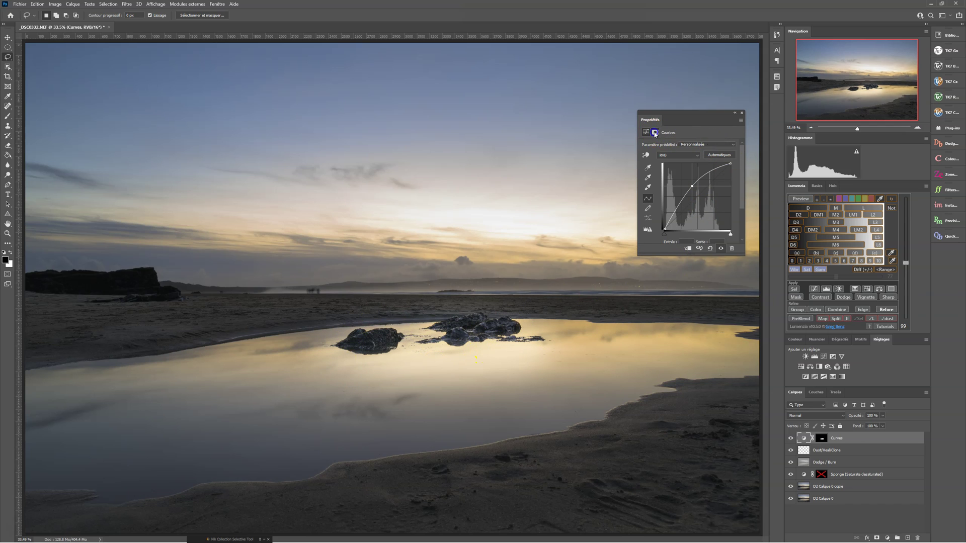
click(655, 133)
click(821, 439)
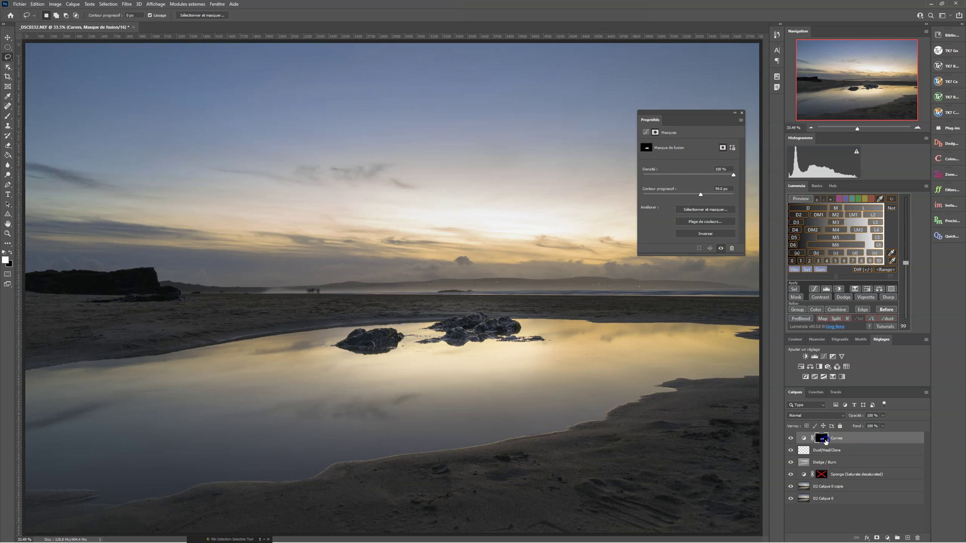
alt+click(825, 442)
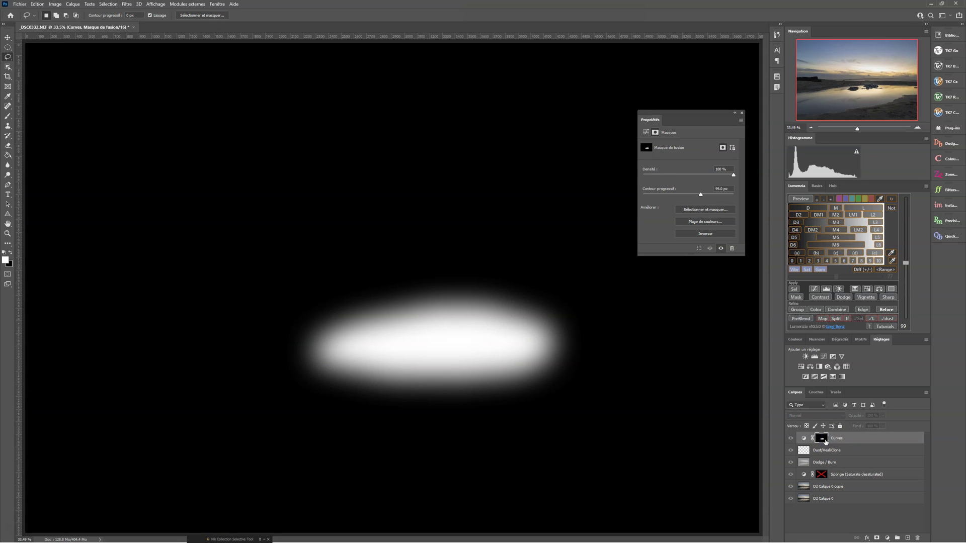
alt+click(825, 442)
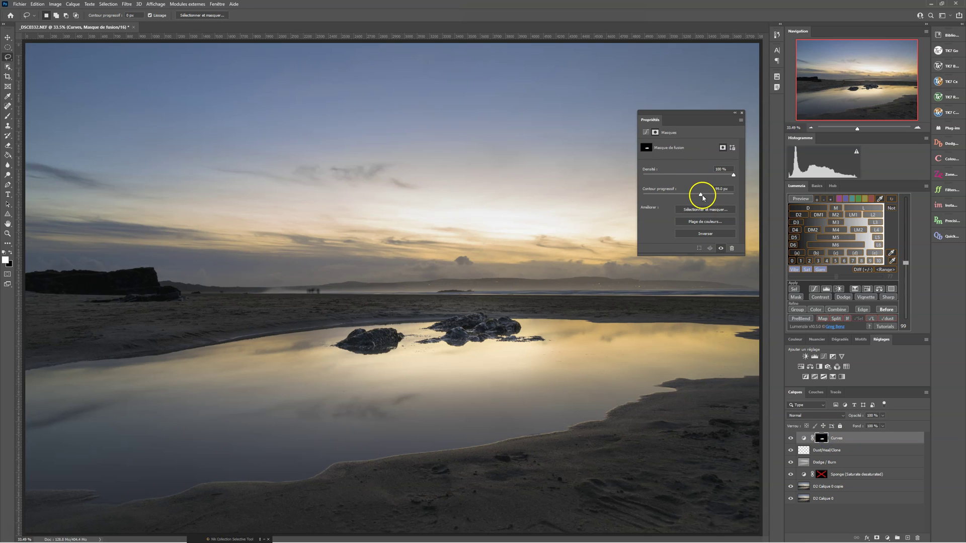
Try feather values of about 194 px and 0 px on the Curves mask while viewing the mask.
drag(702, 196, 718, 197)
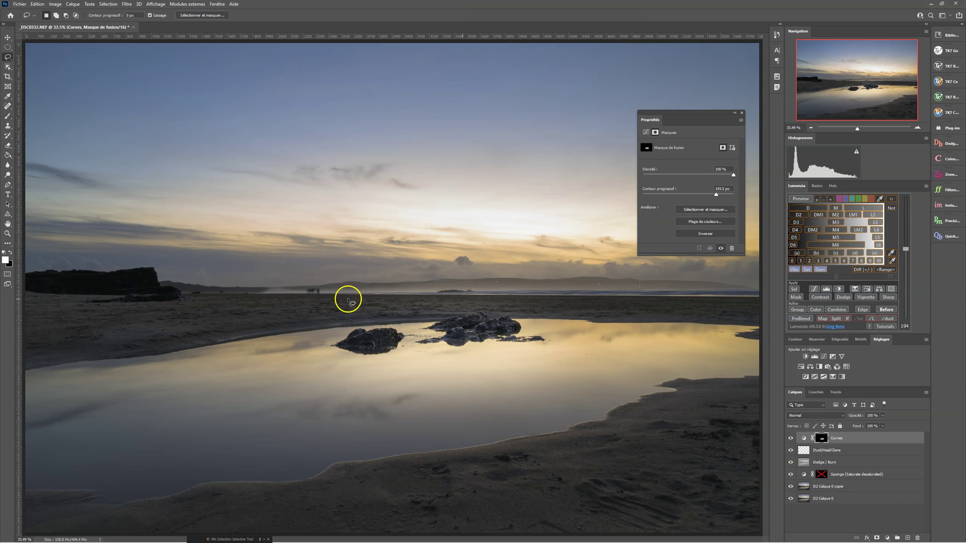
alt+click(821, 438)
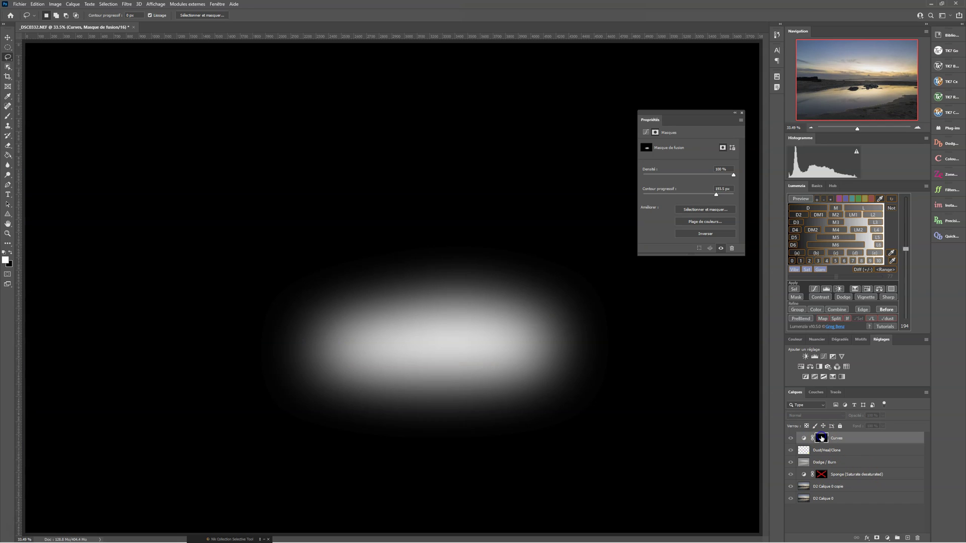
drag(716, 194, 635, 197)
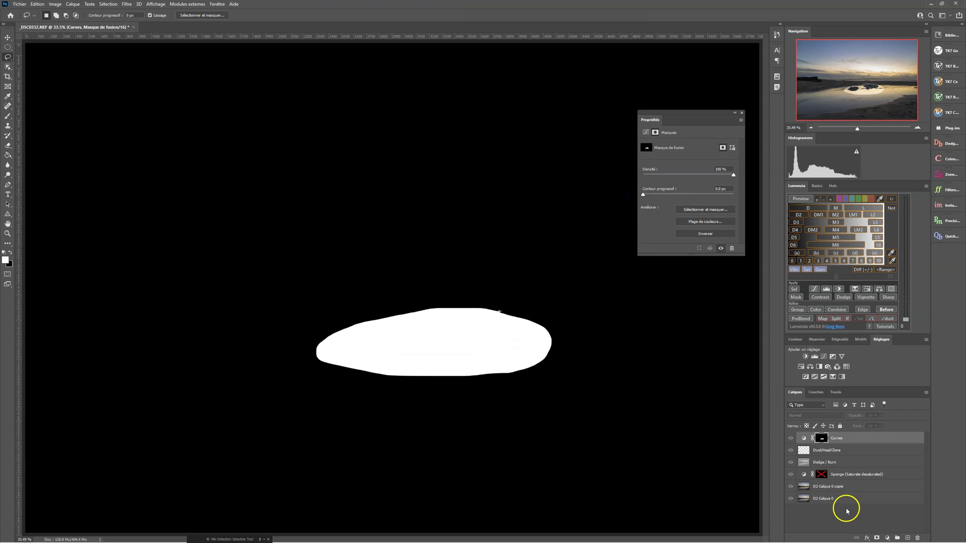
alt+click(823, 440)
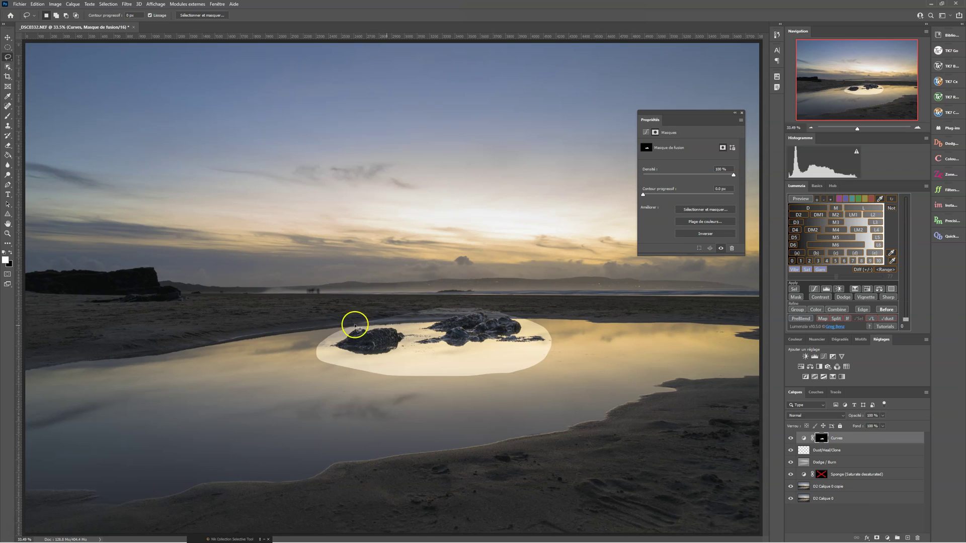
Feather the Curves mask to about 140 px, preview it in black and white, and increase the feather to about 182 px.
drag(642, 198, 701, 195)
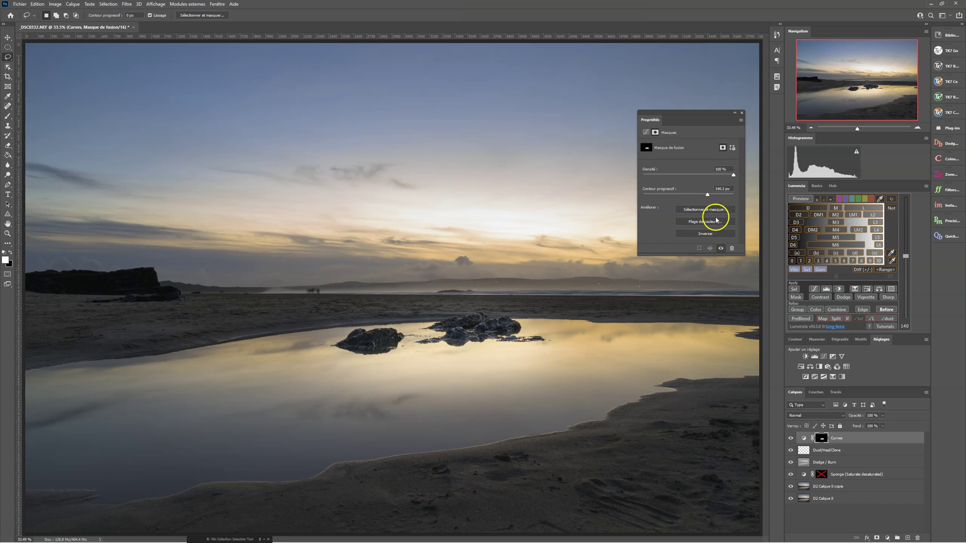
click(742, 113)
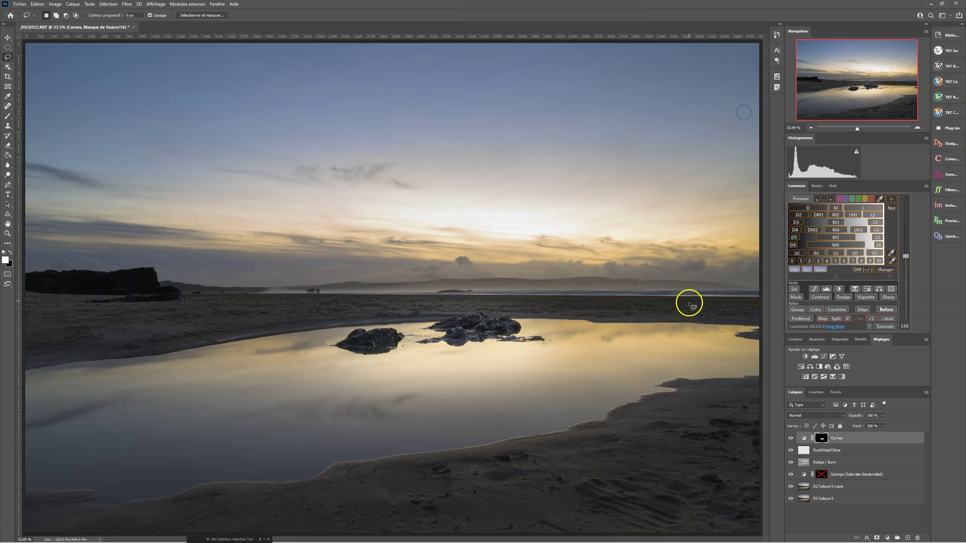
drag(830, 446, 824, 441)
alt+click(823, 440)
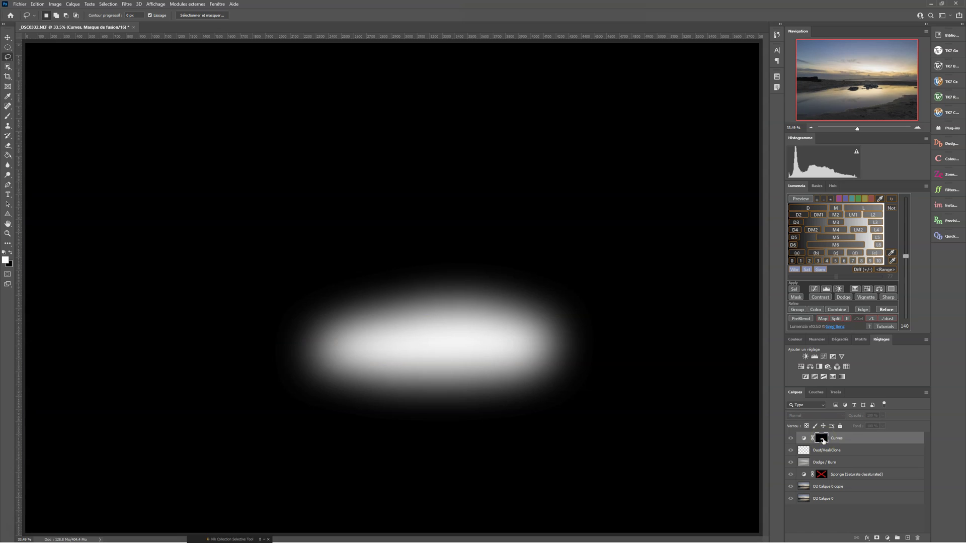
alt+click(823, 441)
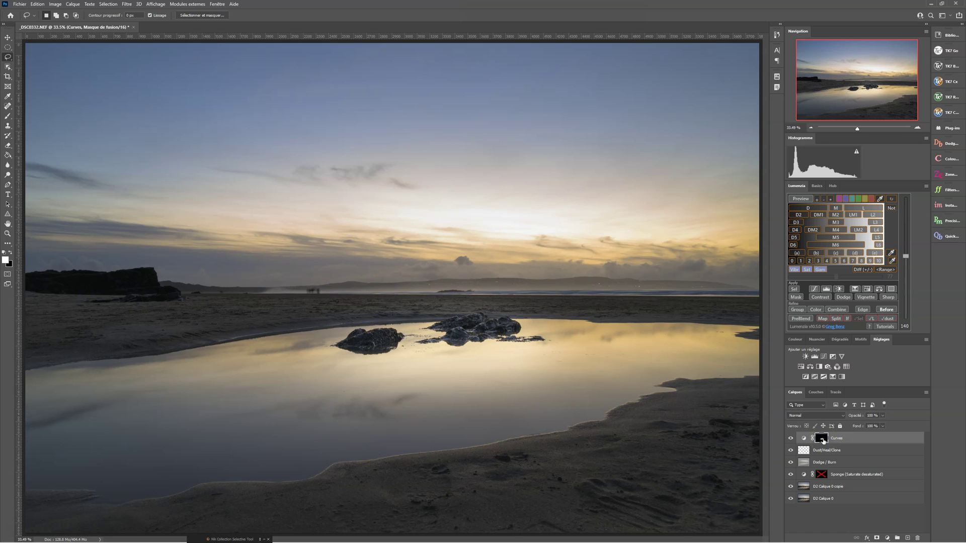
double_click(823, 440)
click(708, 196)
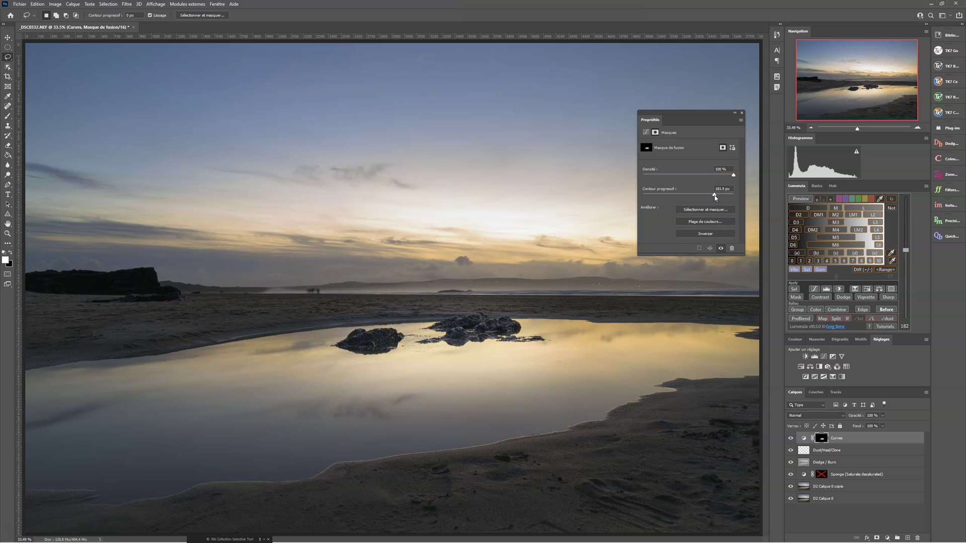
click(741, 113)
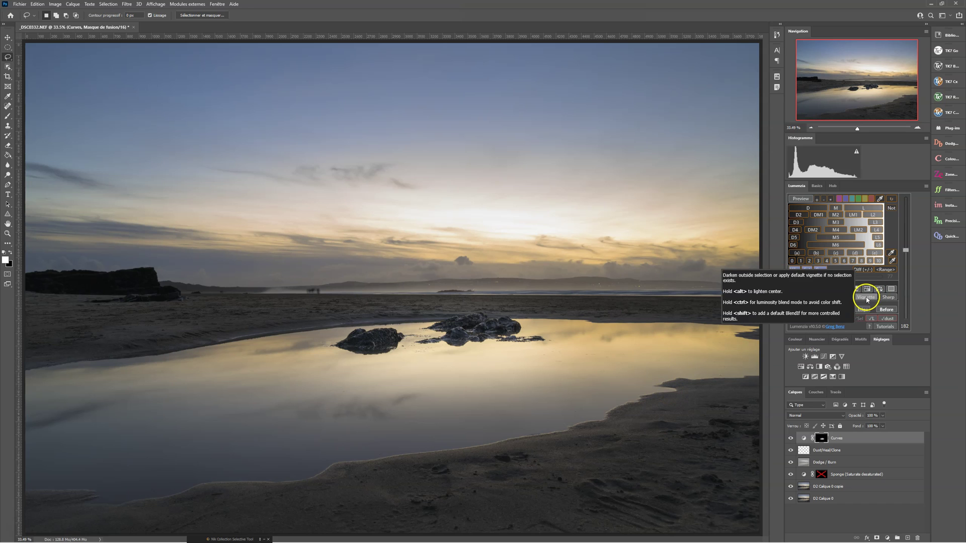
Add a Lumenzia Vignette layer with a feathered layer mask, and set the mask's density to 60% and feather to about 259 px.
click(868, 298)
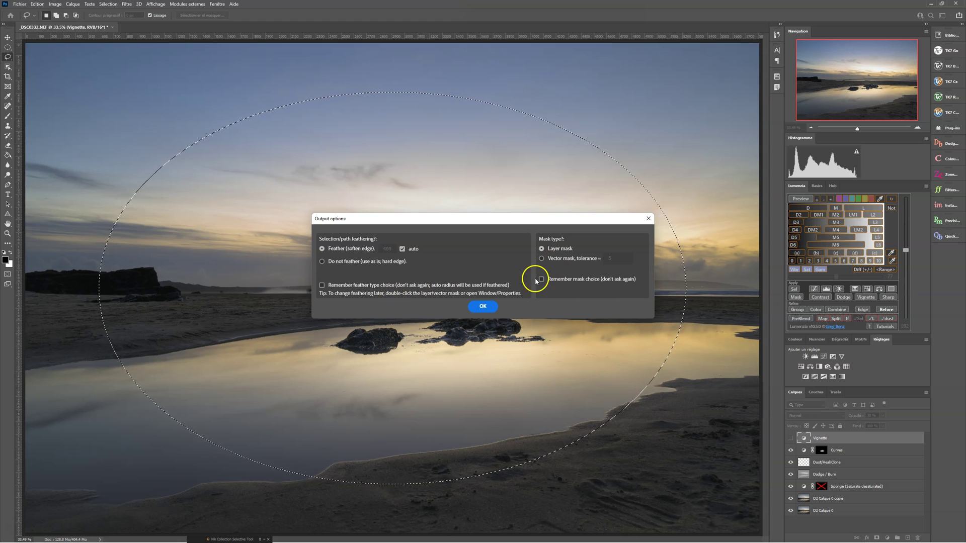
click(483, 307)
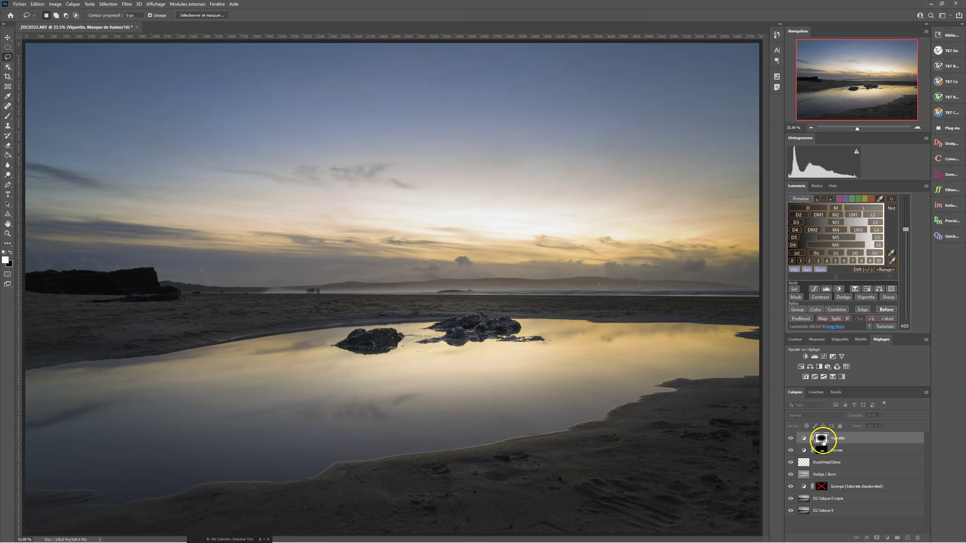
double_click(823, 441)
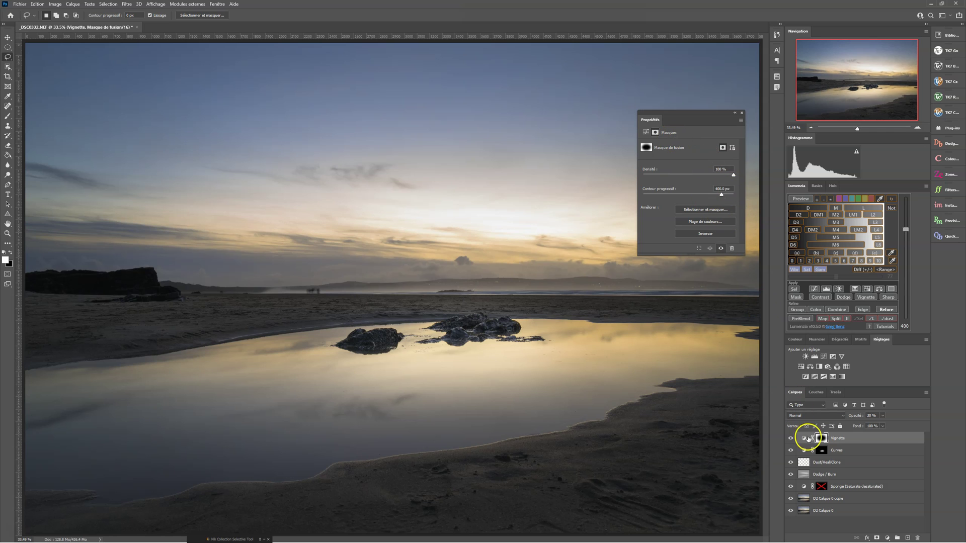
drag(721, 196, 664, 194)
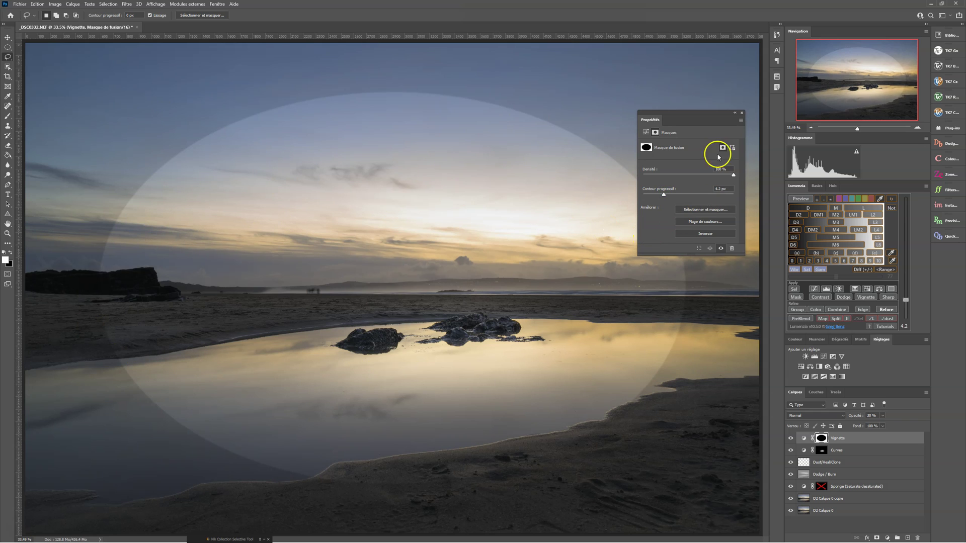
drag(664, 196, 677, 196)
drag(683, 196, 702, 197)
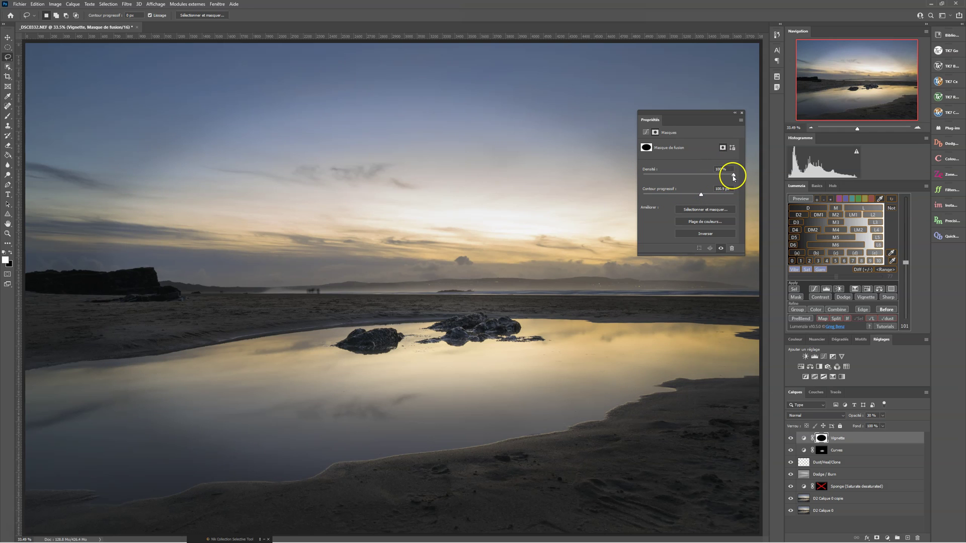
click(663, 174)
drag(663, 174, 718, 197)
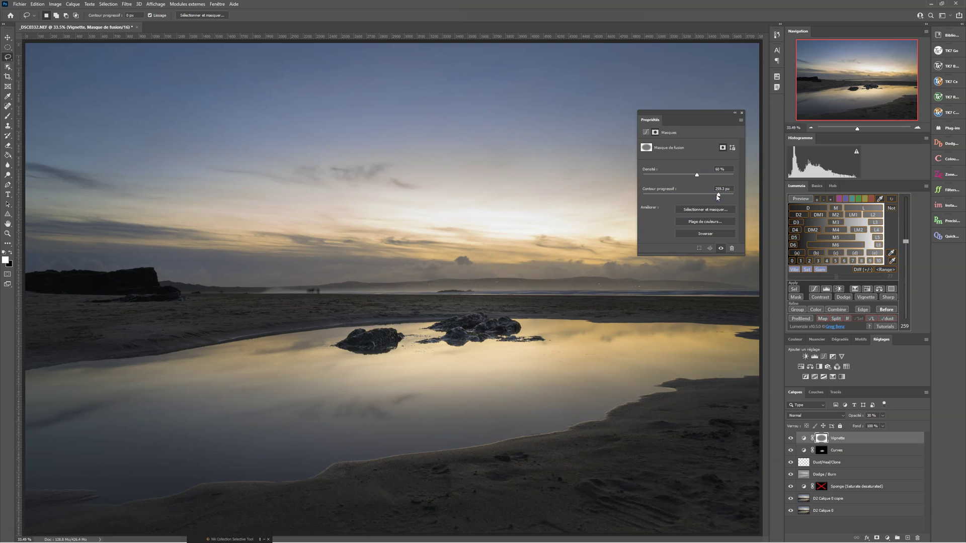
click(740, 113)
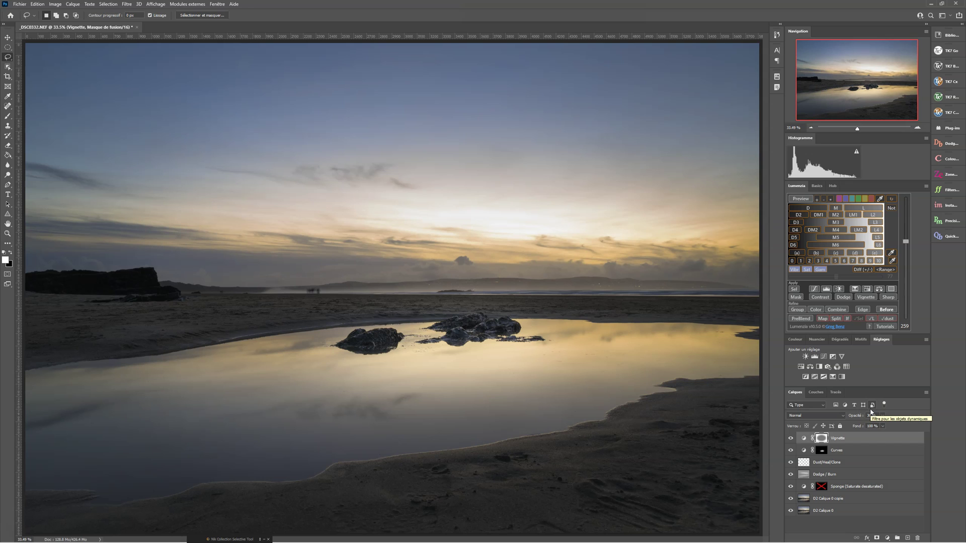
Compare the finished edit with the D2 Calque 0 copie layer shown alone.
click(790, 499)
alt+click(791, 499)
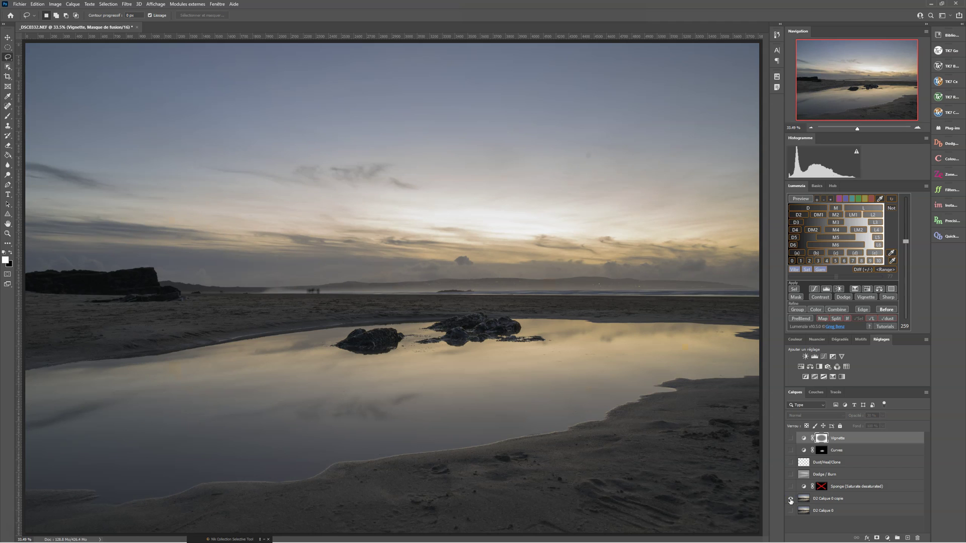
alt+click(790, 499)
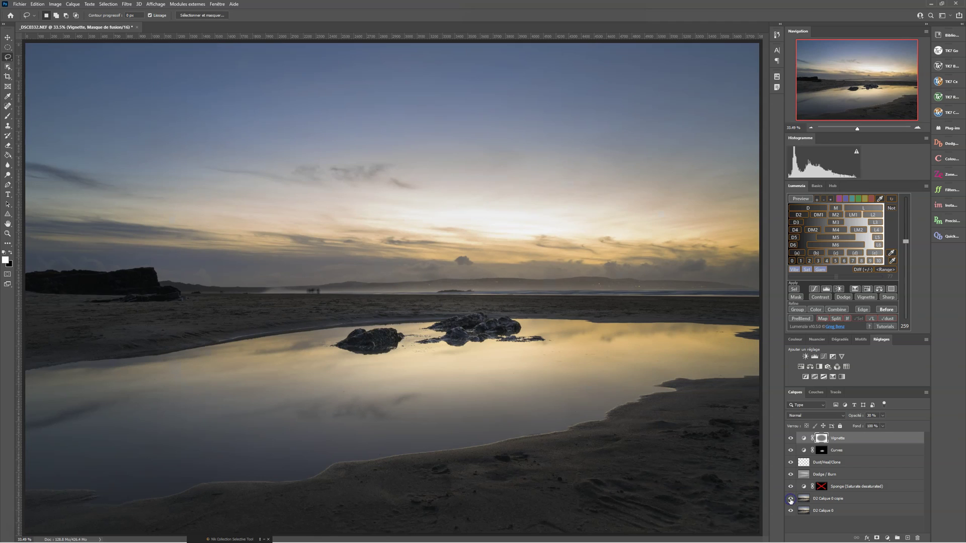
alt+click(790, 499)
alt+click(790, 500)
alt+click(790, 500)
alt+click(790, 499)
Lower the Curves layer's opacity to about 72% and set its blending mode to Luminosité.
click(822, 450)
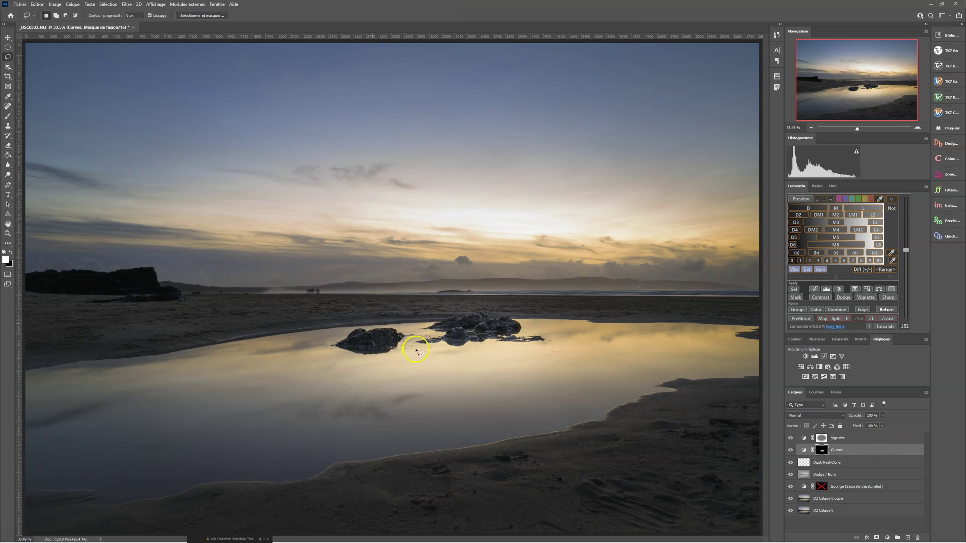
click(882, 416)
mouse_move(884, 426)
mouse_down()
mouse_move(828, 426)
mouse_move(877, 425)
mouse_up()
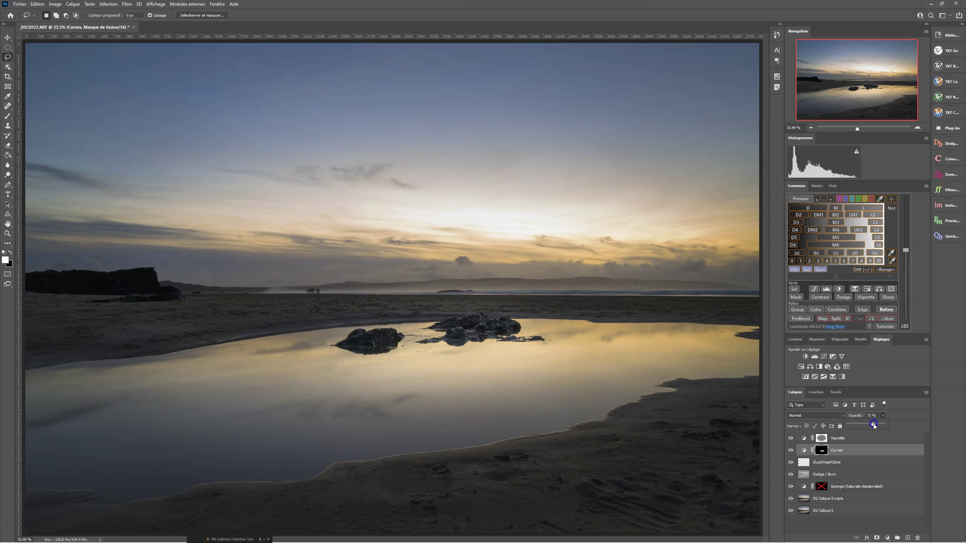
click(828, 416)
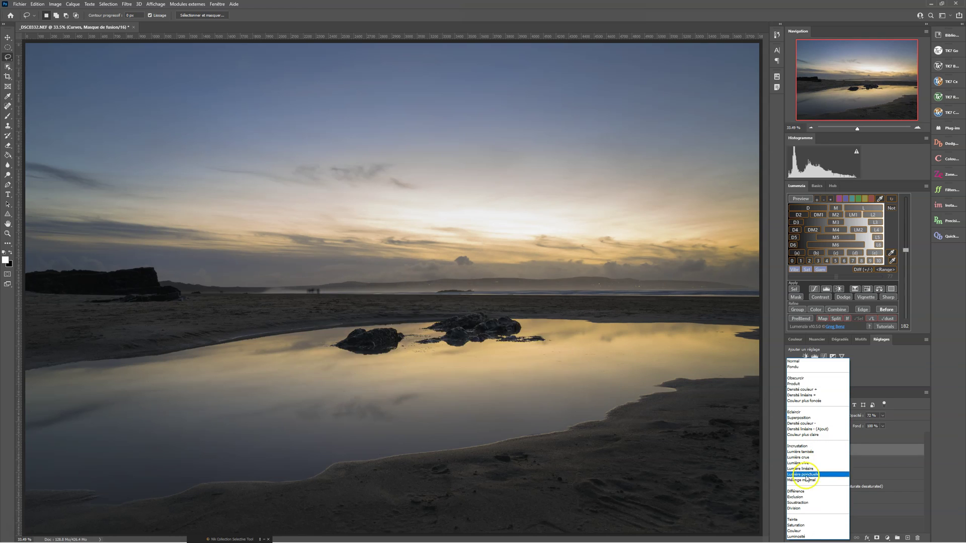
click(808, 537)
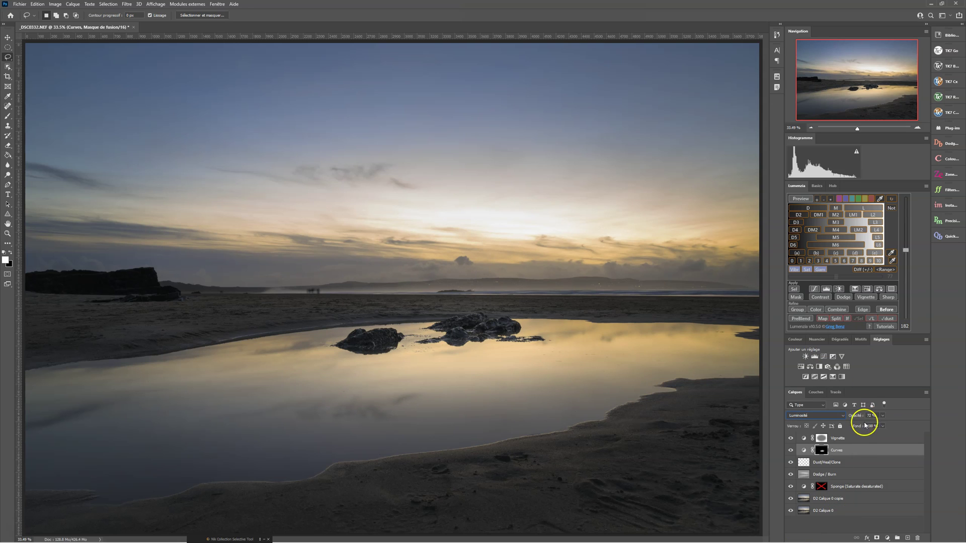
Set the Curves layer's opacity to 100%.
click(884, 416)
drag(884, 426, 909, 423)
click(901, 431)
Check the image with and without the Curves layer, and compare the full edit with the D2 Calque 0 copie layer alone.
click(791, 451)
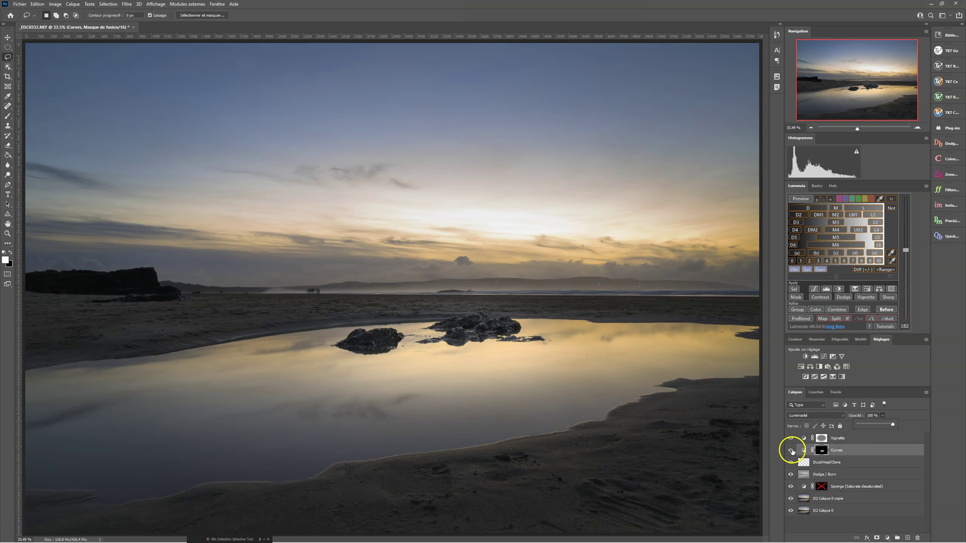
click(791, 450)
click(848, 416)
click(837, 452)
click(791, 497)
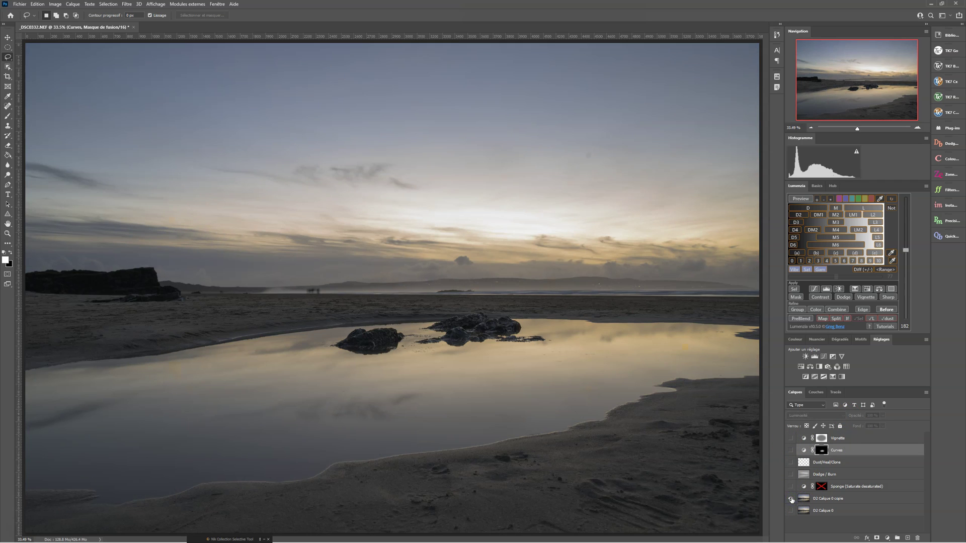
alt+click(791, 499)
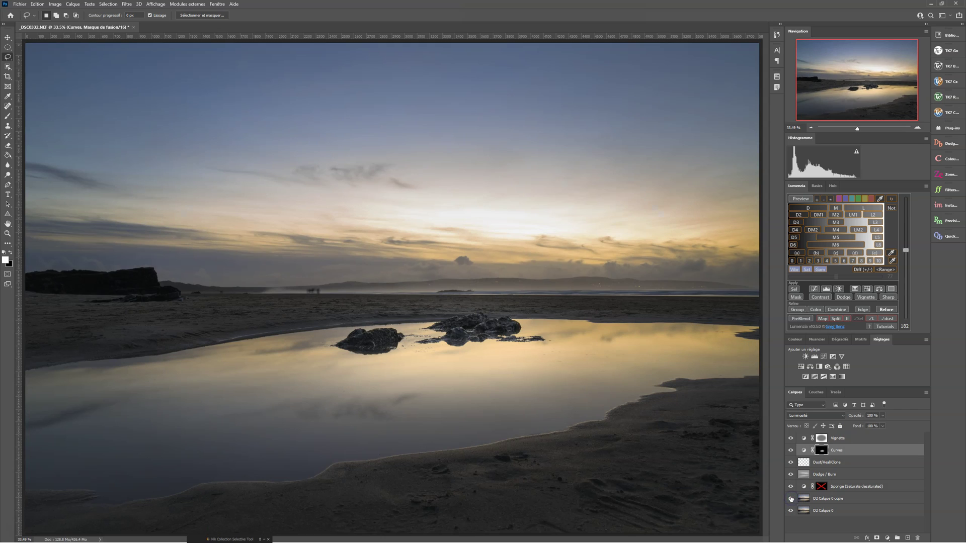
Compare the whole photo at a reduced size of about 17% with the unedited D2 Calque 0 copie layer shown alone.
click(431, 291)
key(z)
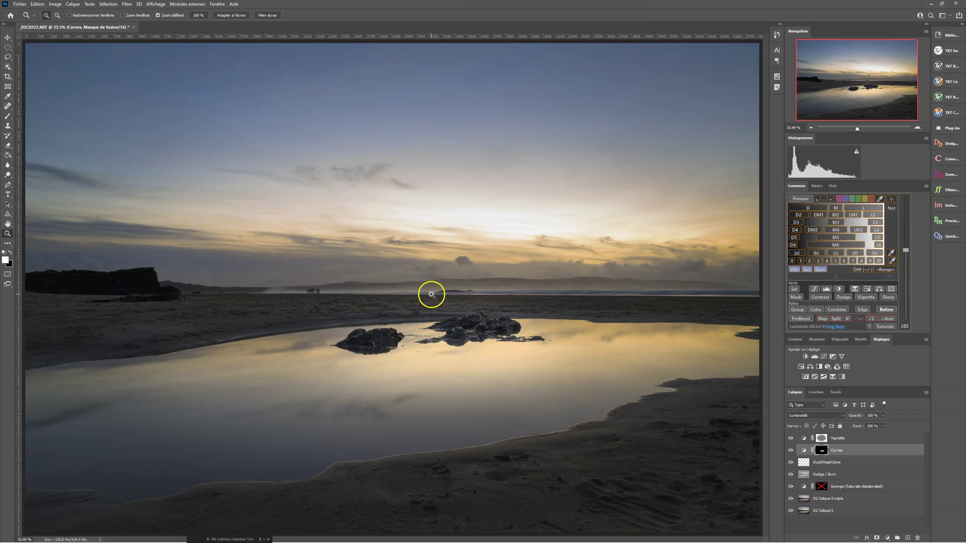
drag(459, 282, 424, 285)
click(438, 293)
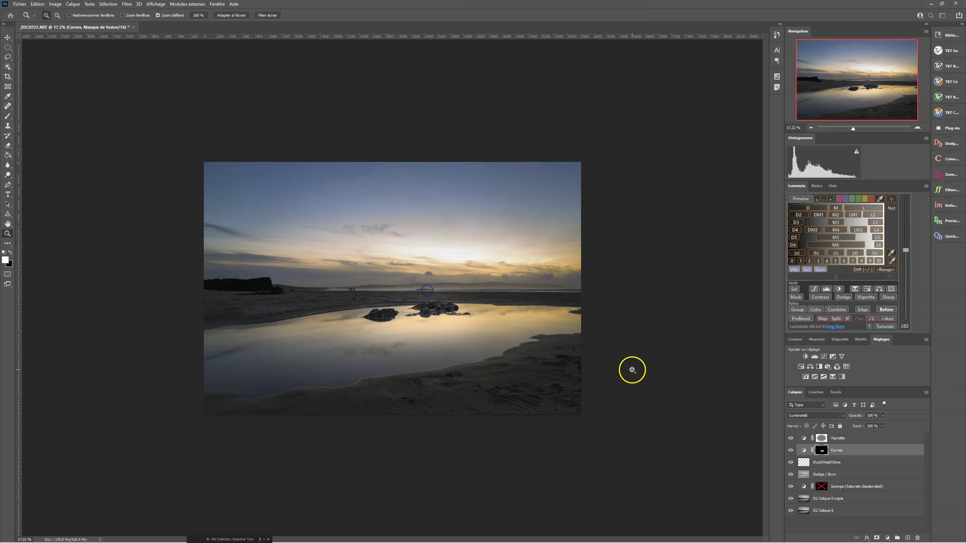
mouse_move(853, 129)
mouse_down()
mouse_move(873, 129)
mouse_move(853, 128)
mouse_up()
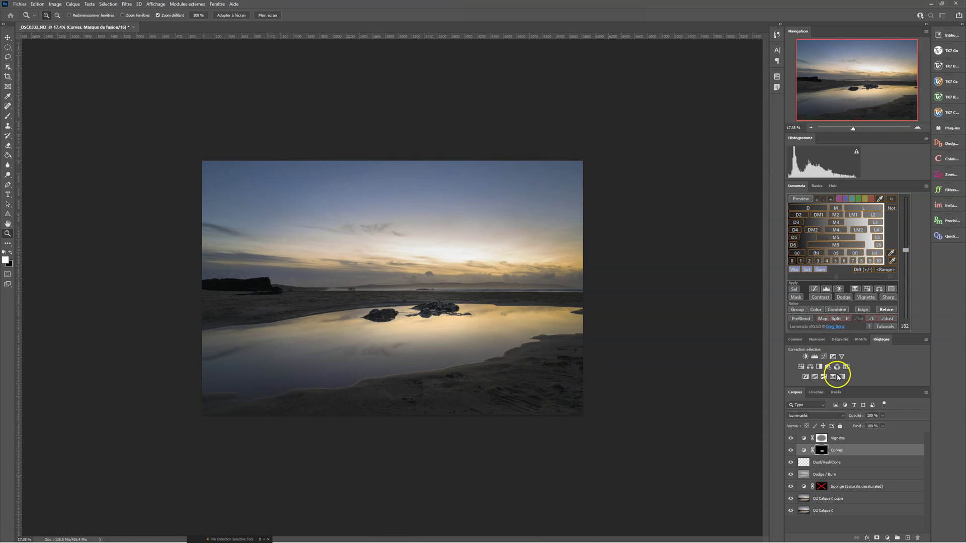
alt+click(790, 499)
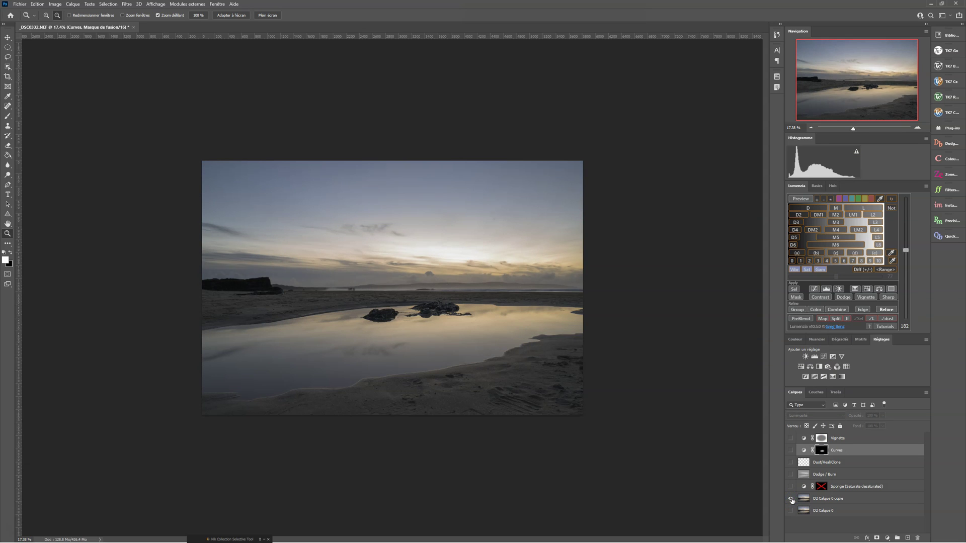
alt+click(790, 499)
alt+click(791, 499)
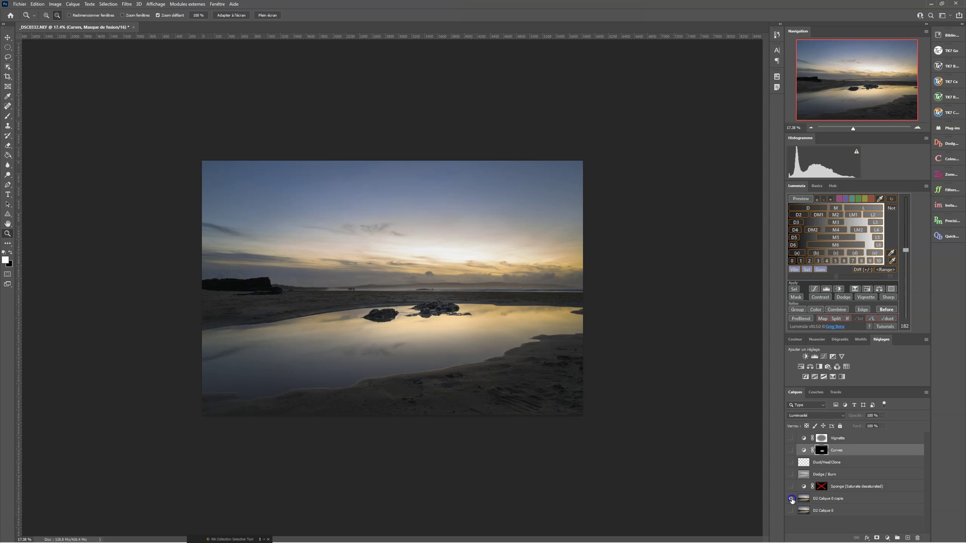
alt+click(791, 499)
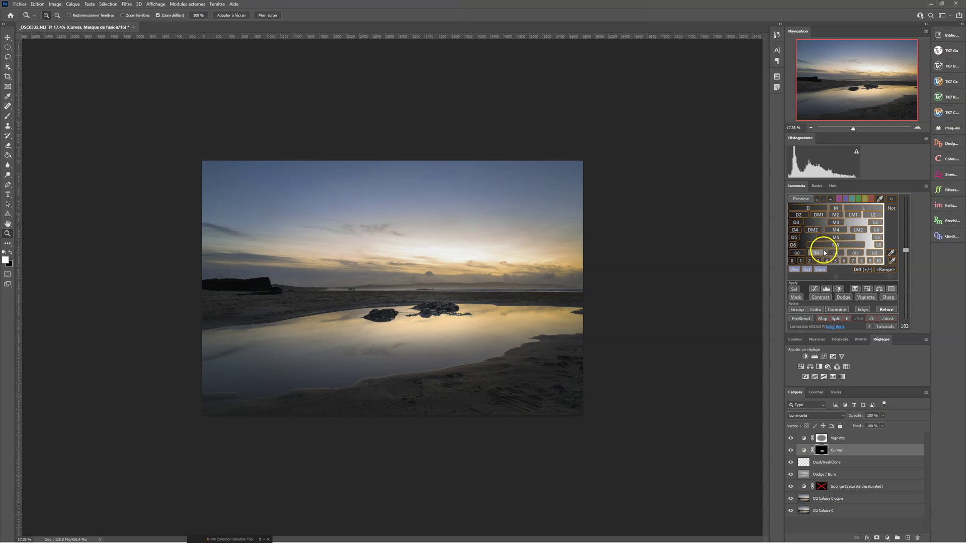
click(445, 314)
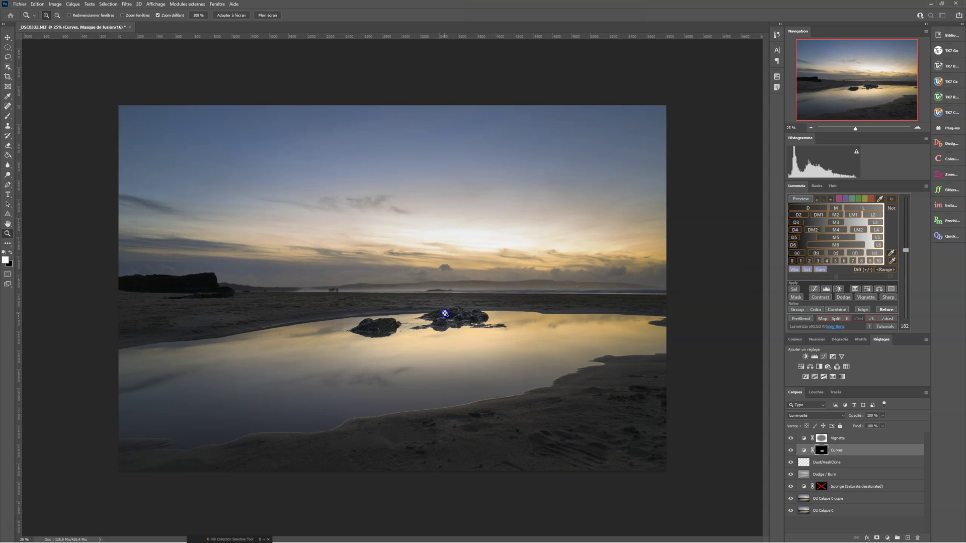
click(445, 313)
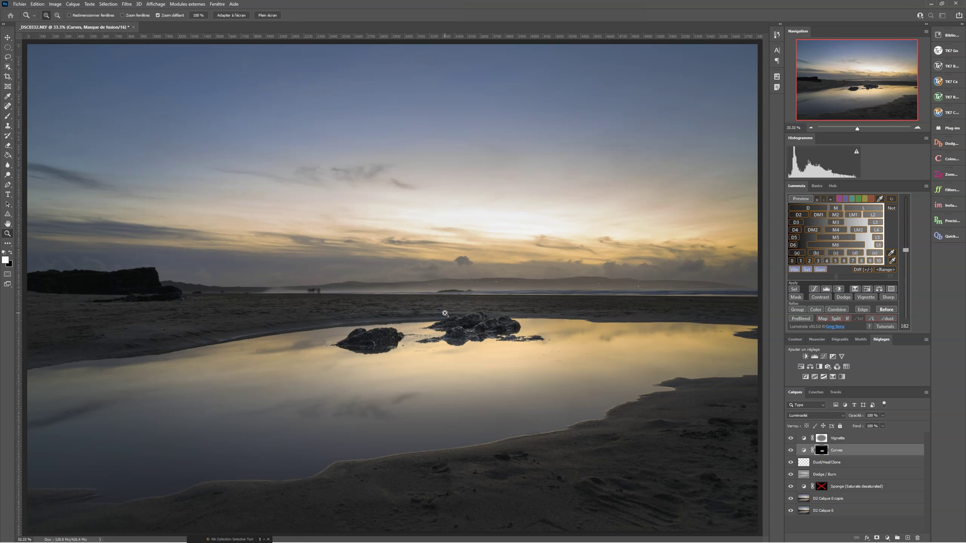